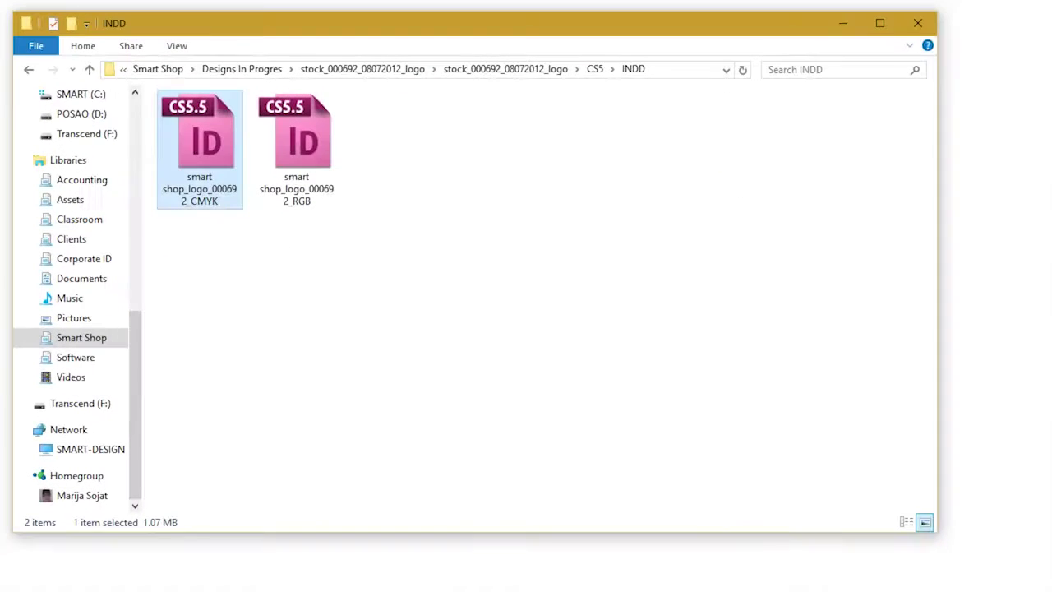
Go to CS5 > PSD and select smart shop_logo_000692_CMYK.psd.
click(599, 69)
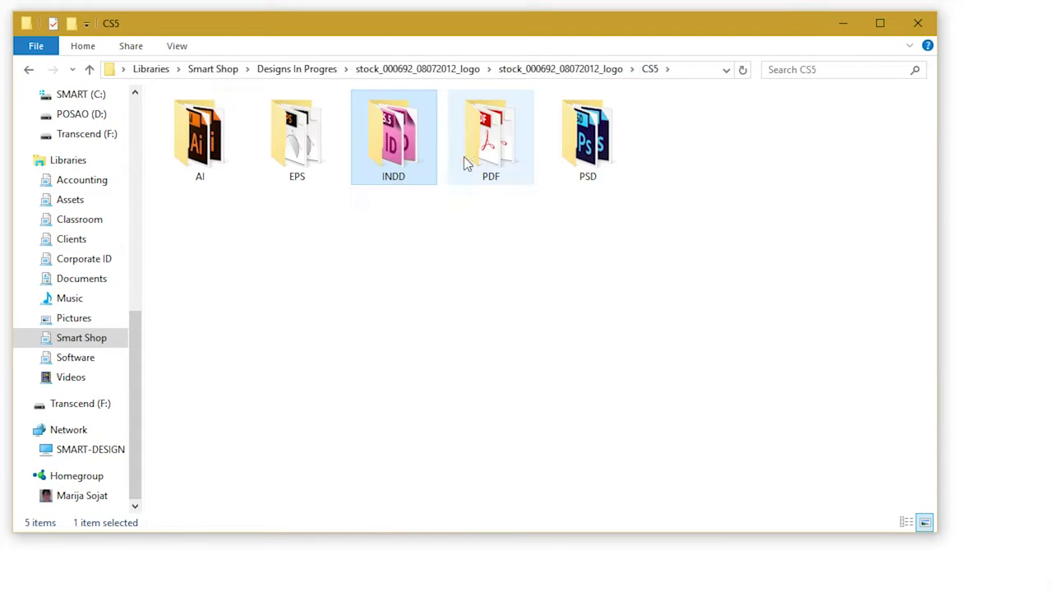
double_click(566, 139)
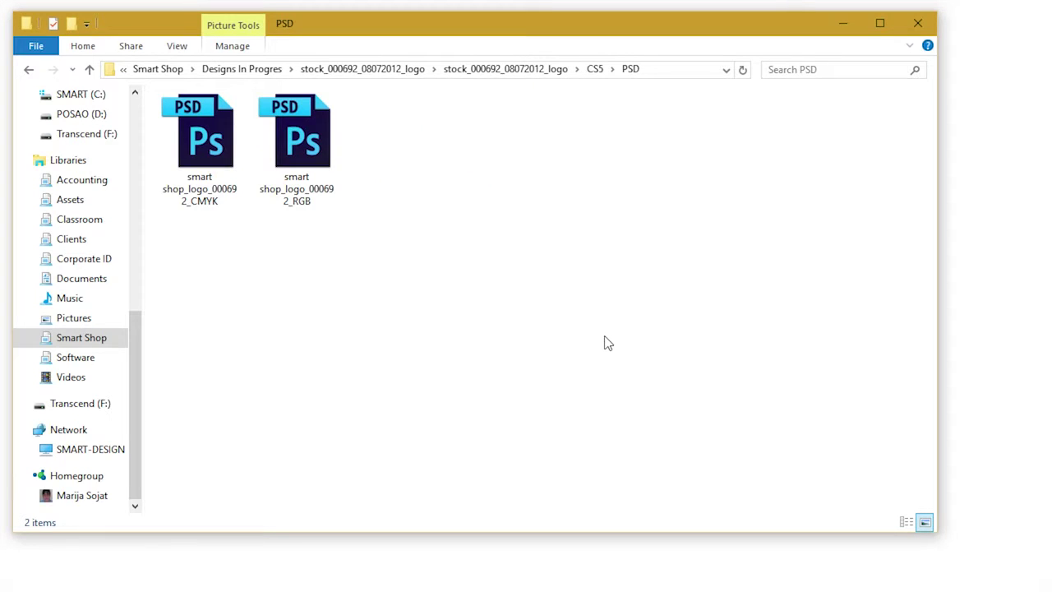
click(184, 175)
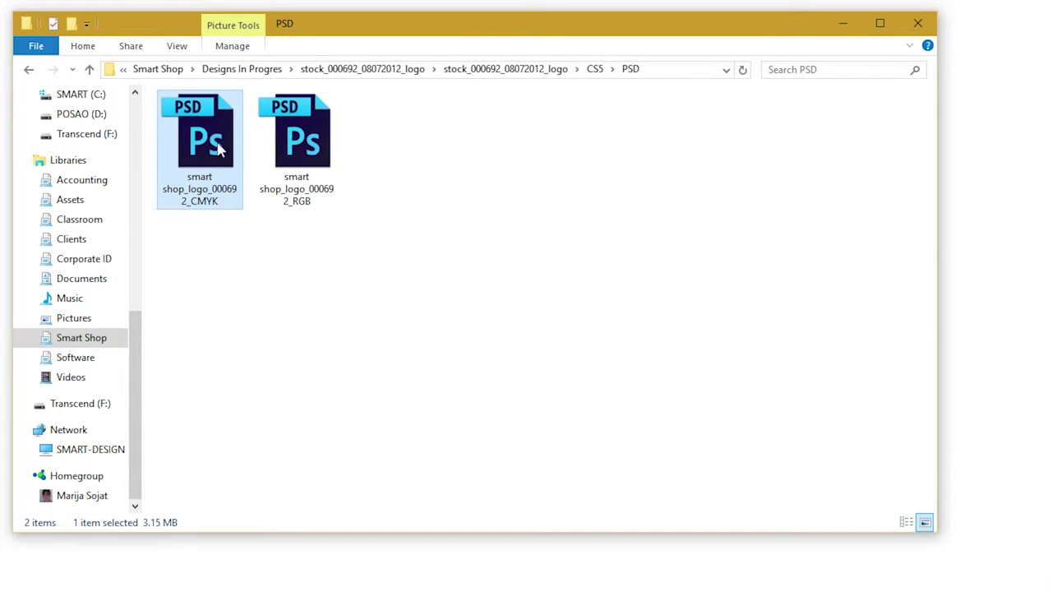
mouse_move(204, 136)
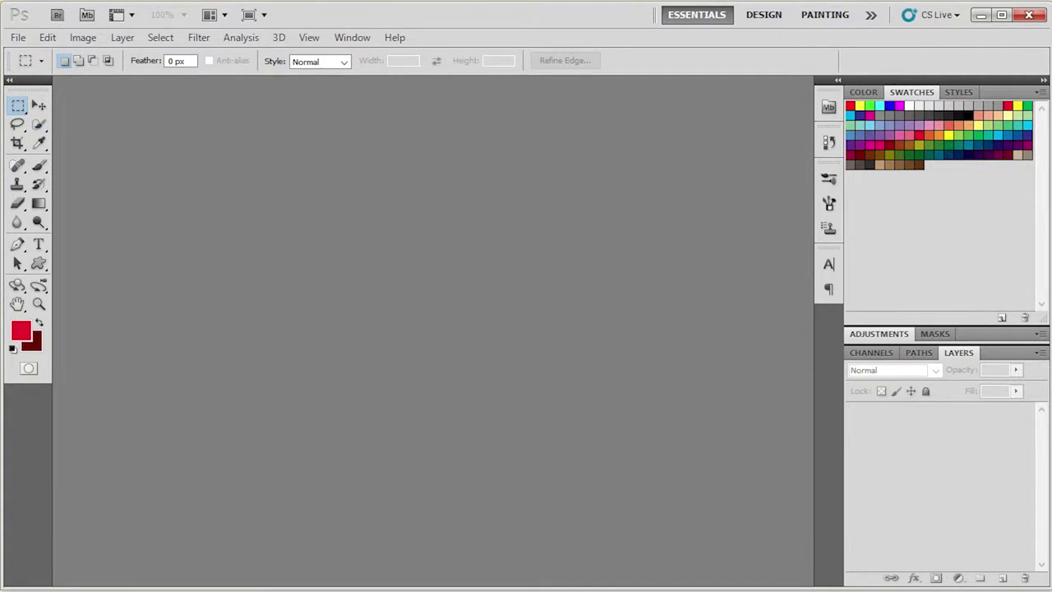
Open the CMYK logo PSD in Photoshop by dragging it in, and select the Move tool.
key(alt+Tab)
drag(189, 136, 580, 99)
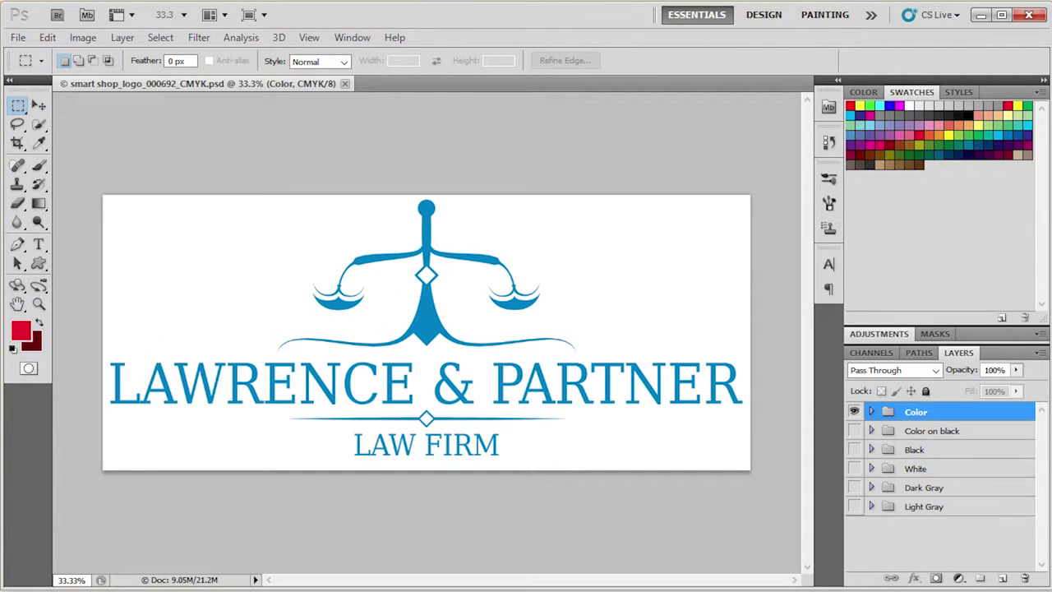
click(38, 106)
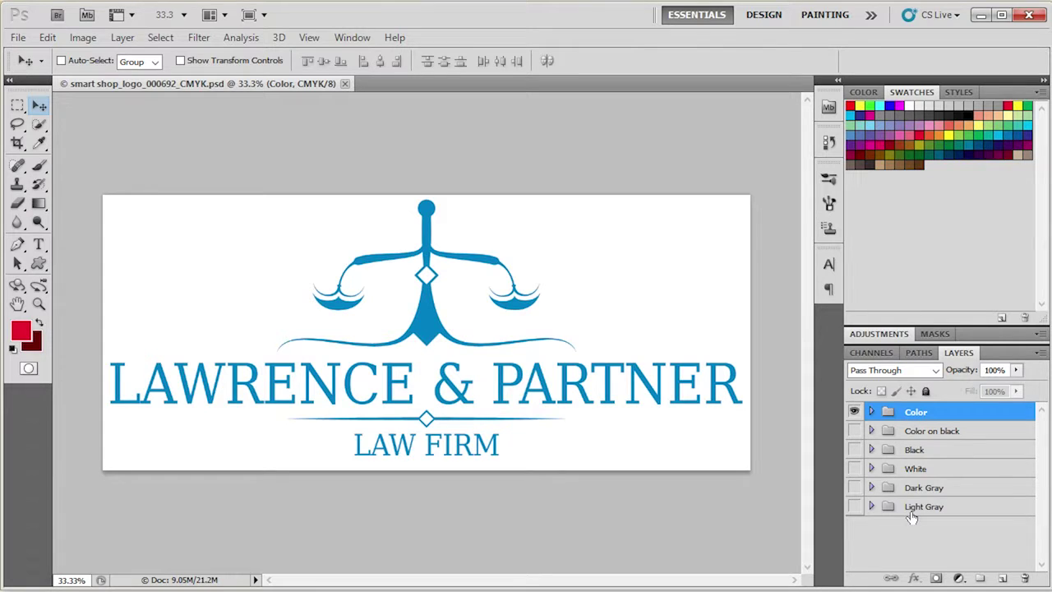
Compare the Color, Color on black and Black groups, keeping only Color visible and expanded.
click(855, 412)
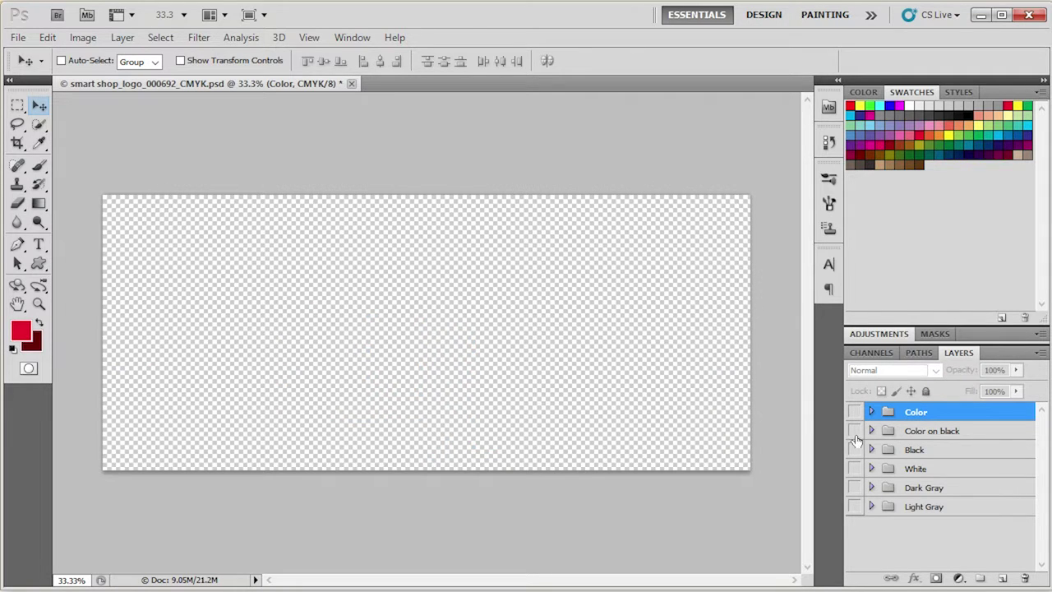
click(854, 431)
click(855, 431)
click(855, 450)
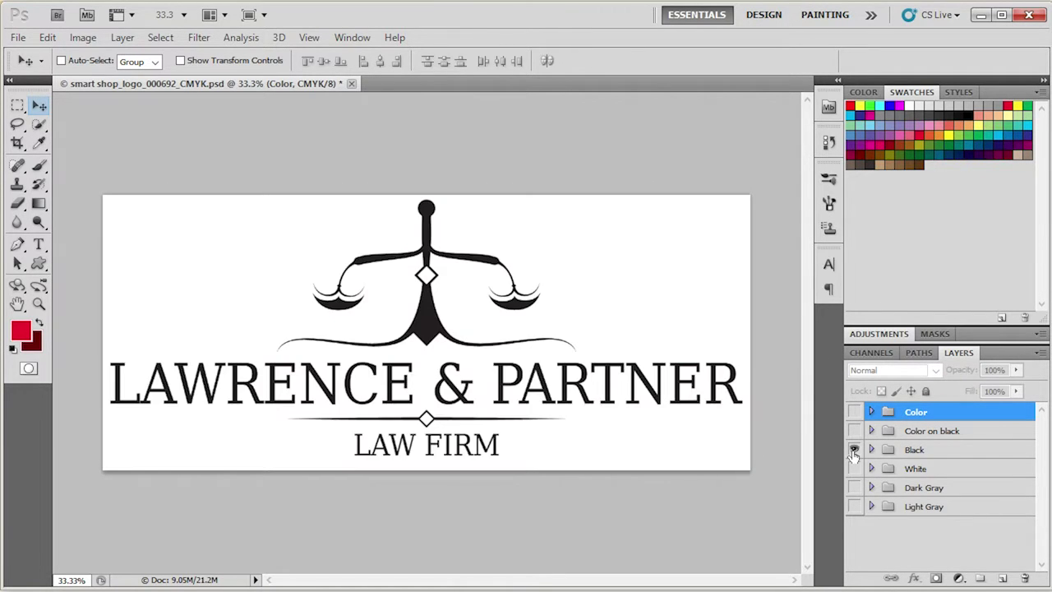
click(854, 450)
click(854, 411)
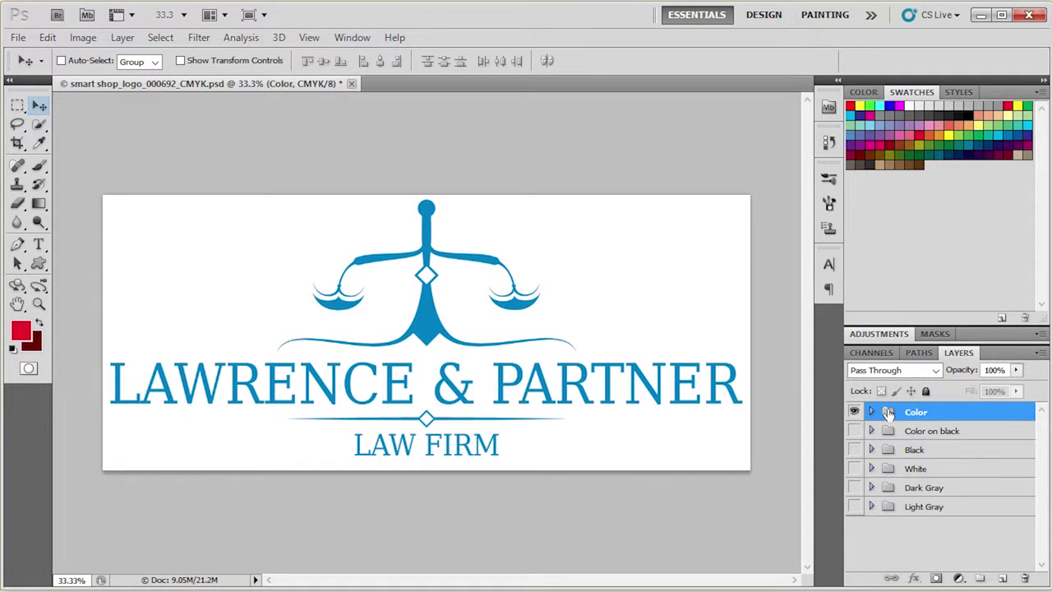
click(871, 412)
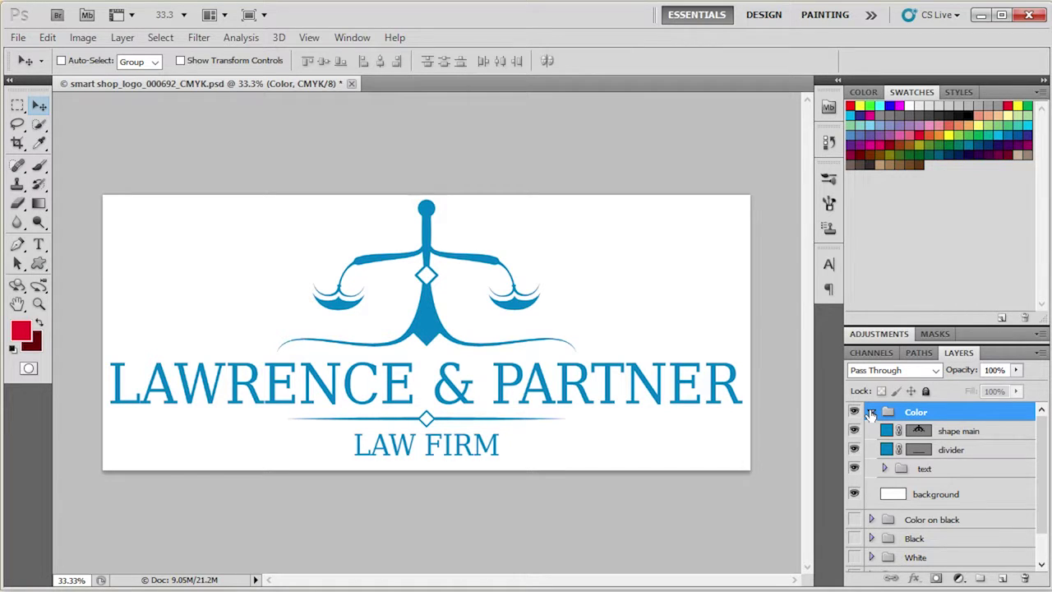
click(871, 412)
click(872, 413)
click(941, 496)
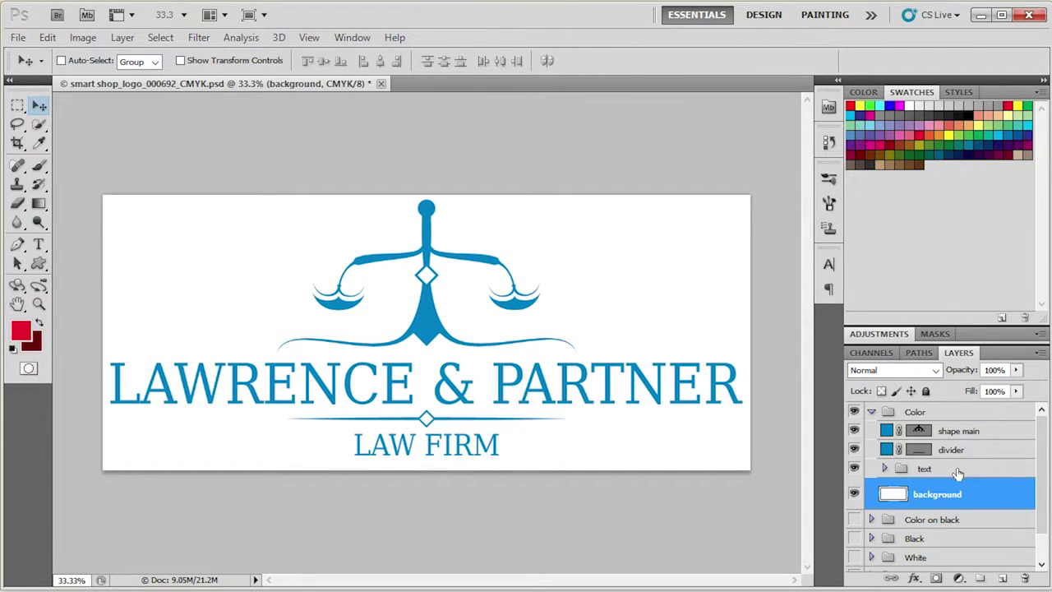
click(958, 471)
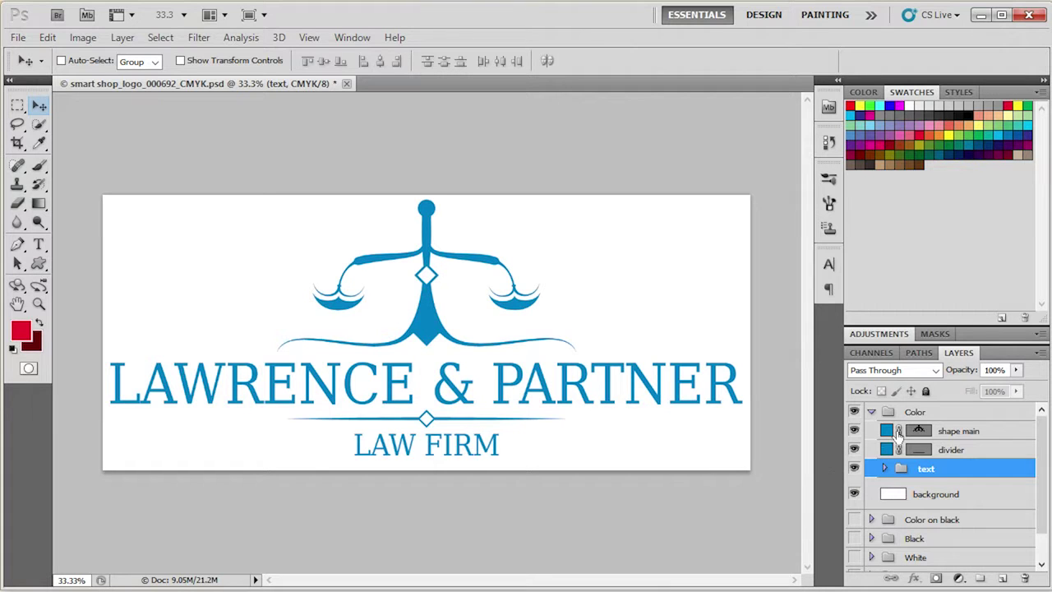
click(886, 432)
double_click(886, 433)
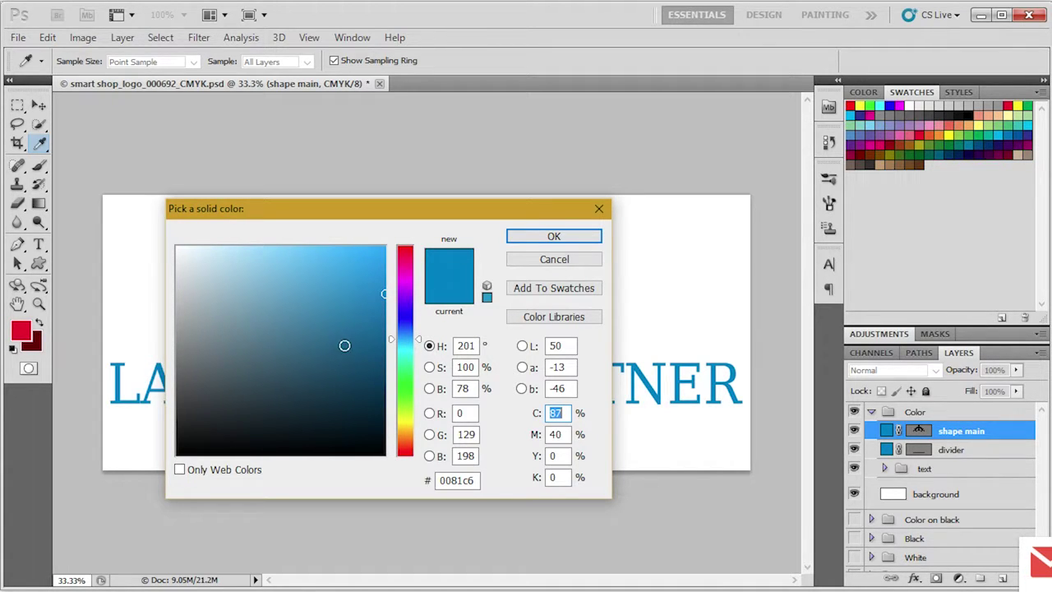
click(520, 261)
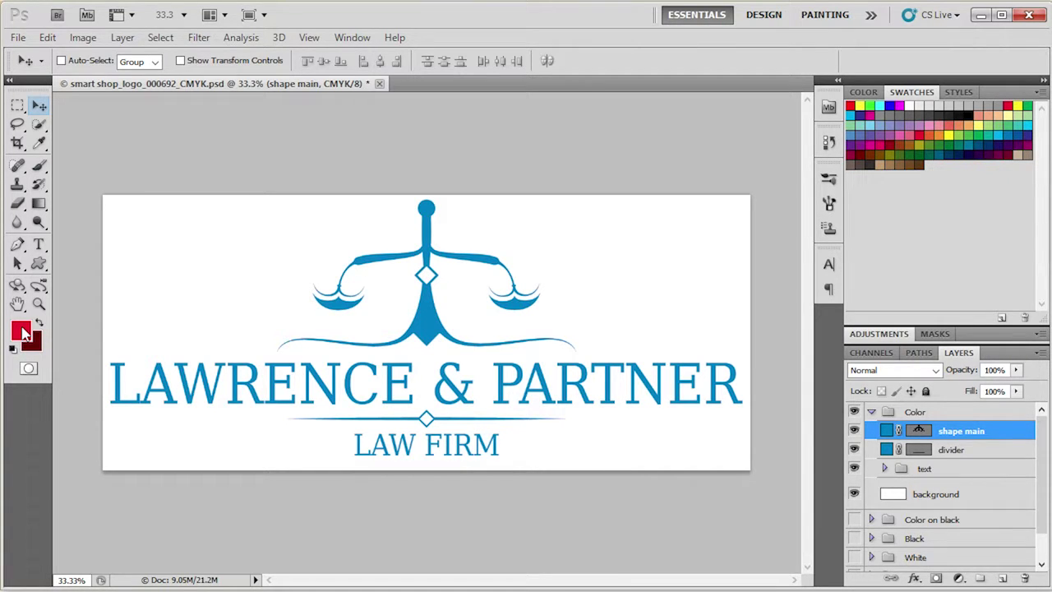
Set the foreground colour to magenta with C0 M100 Y0.
click(22, 331)
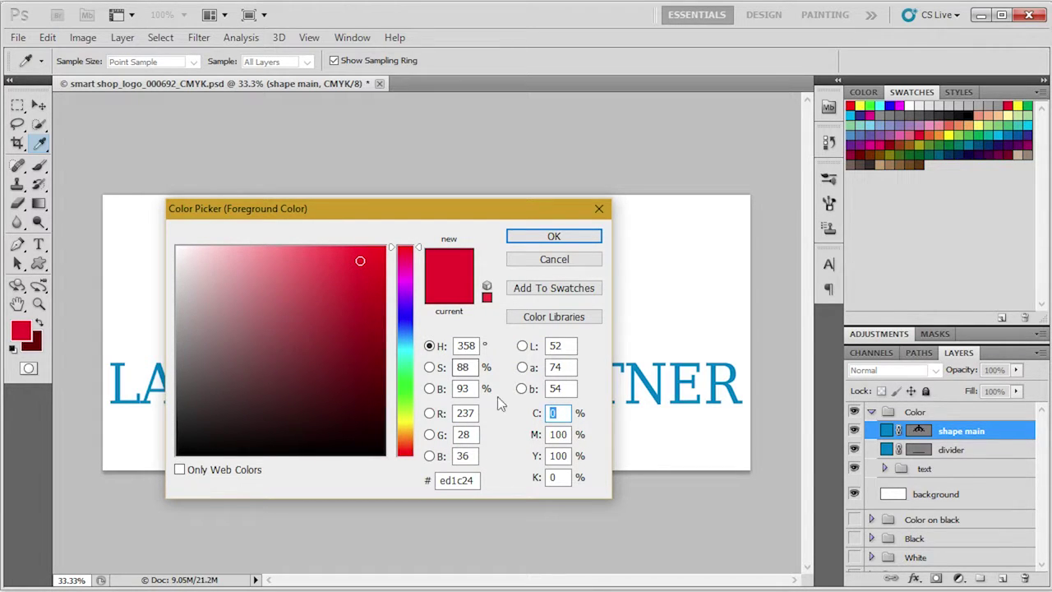
drag(360, 258, 368, 352)
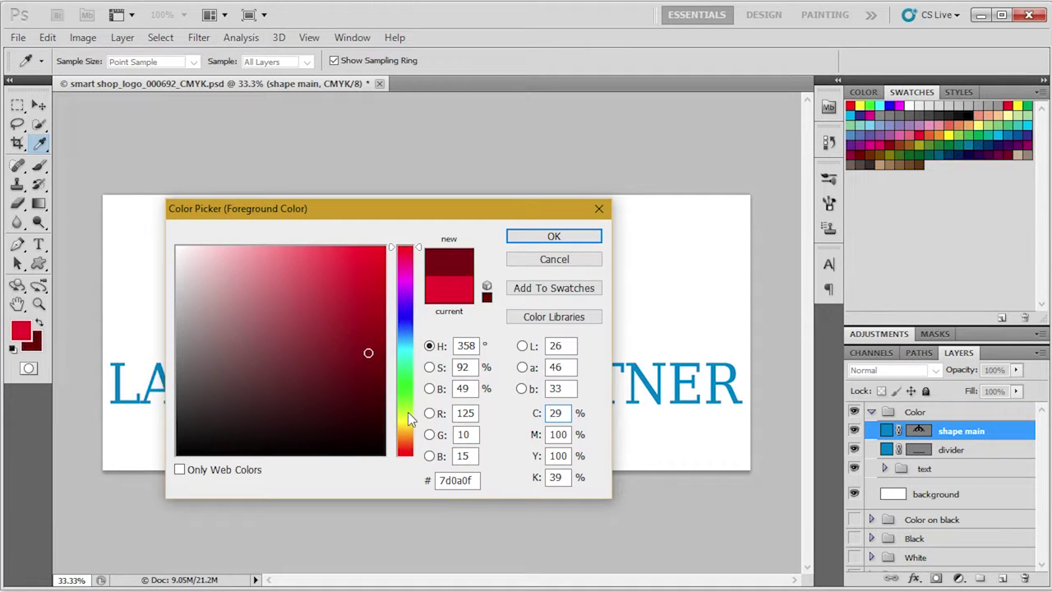
click(411, 413)
double_click(566, 410)
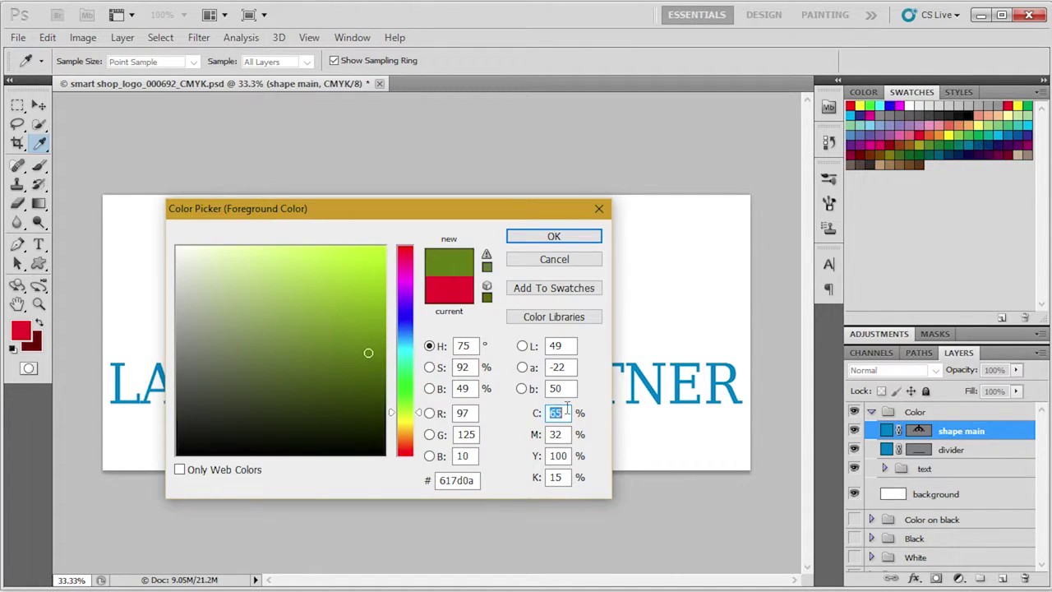
text(0)
key(Tab)
text(100)
key(Tab)
text(0)
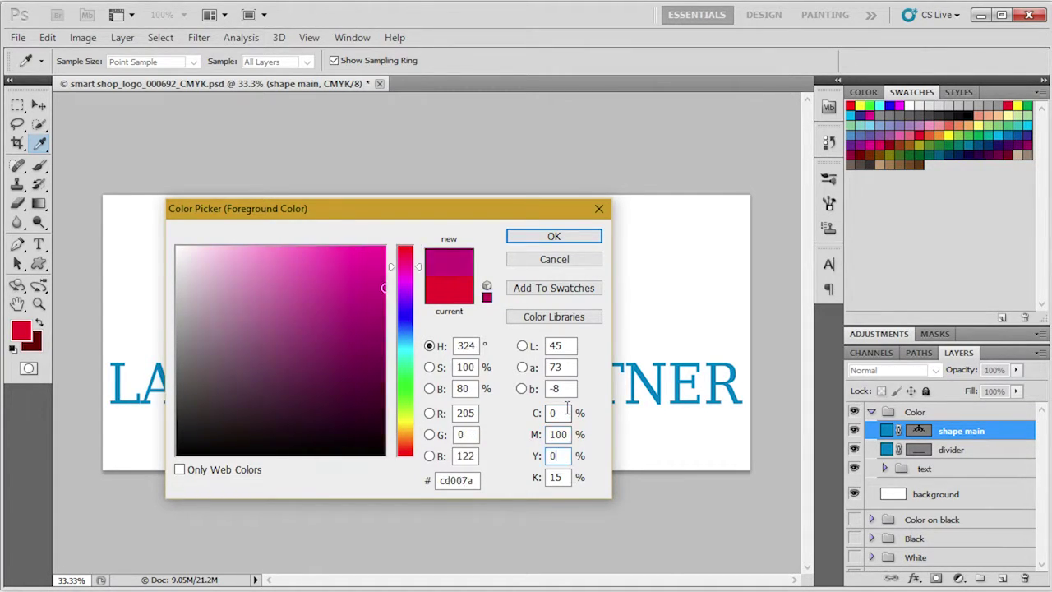
key(Tab)
text(1)
text(0)
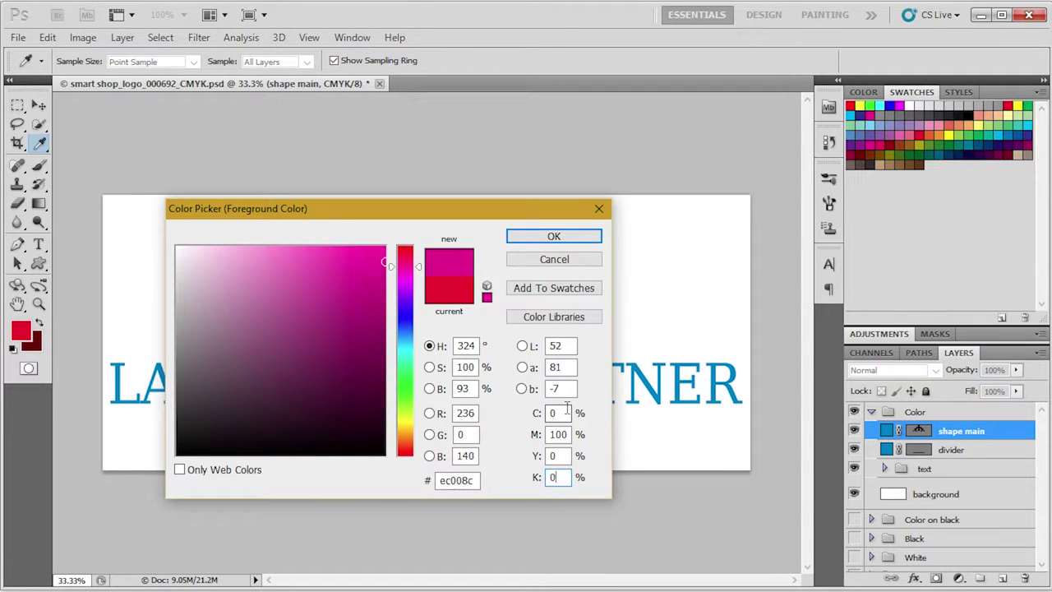
key(Return)
key(v)
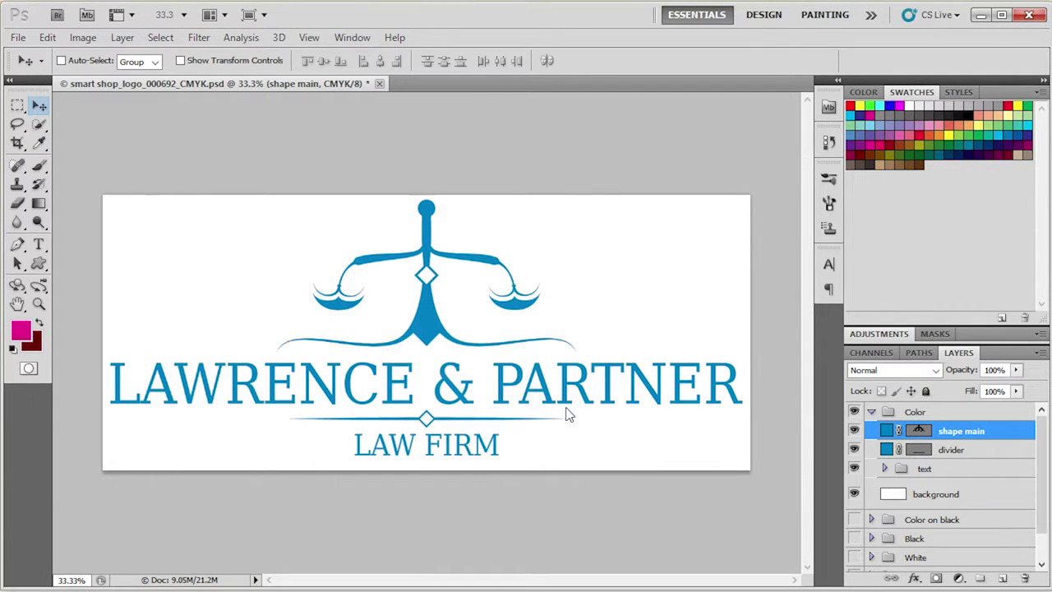
Set the background colour to dark green, C100 M0 Y100 K50.
click(36, 348)
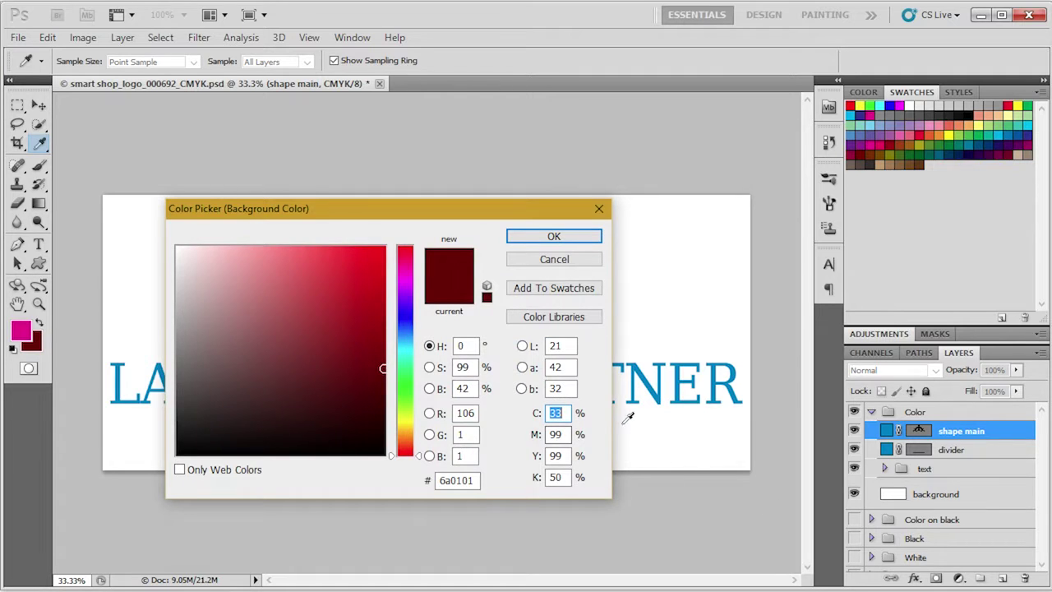
text(100)
key(Tab)
text(0)
key(Tab)
text(100)
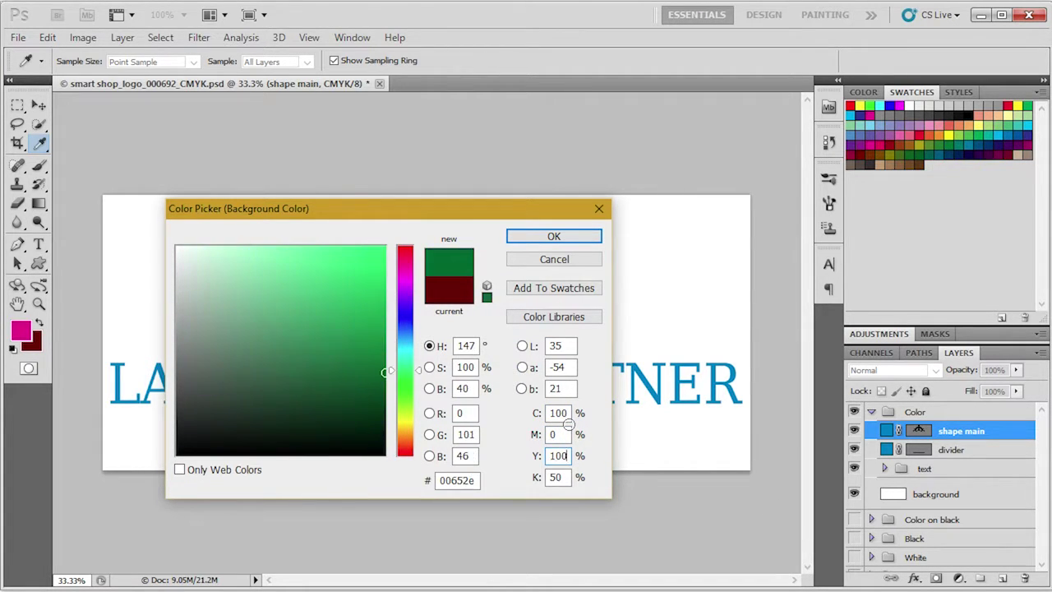
key(Return)
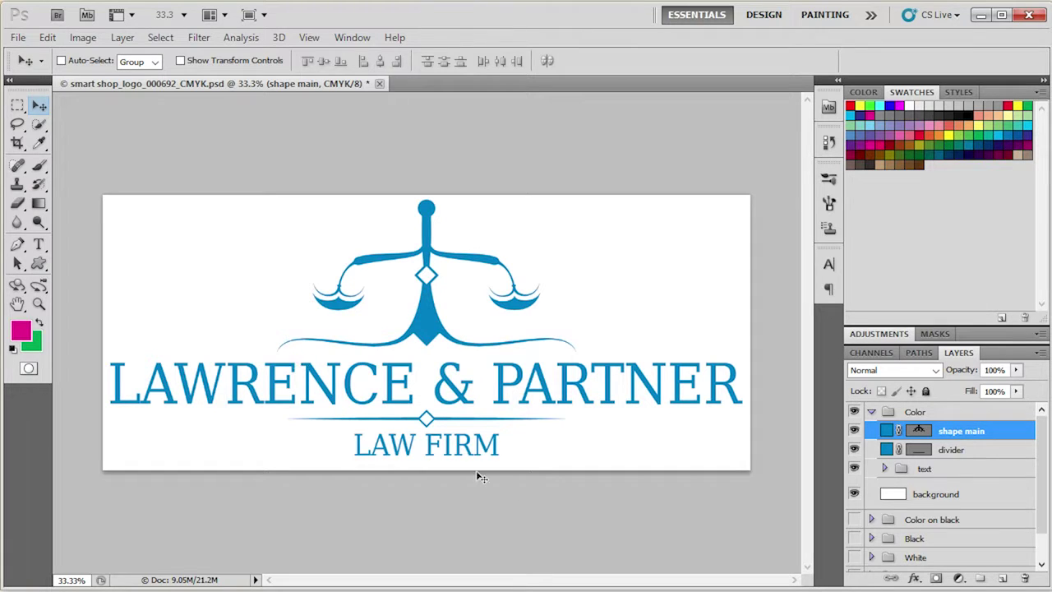
Fill the scales shape main layer with magenta, after briefly trying green.
shift+click(887, 448)
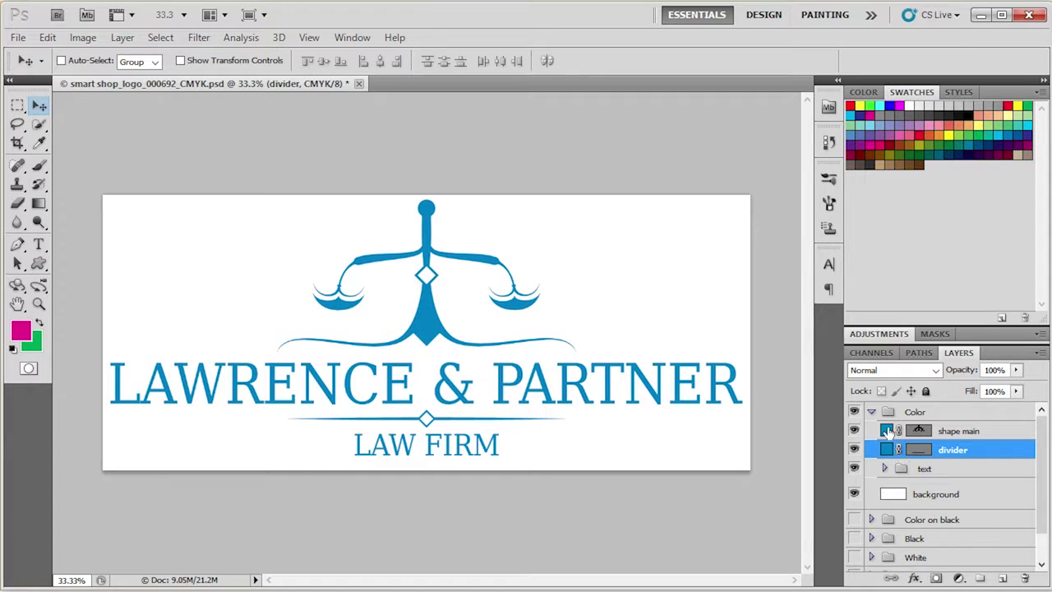
click(1025, 441)
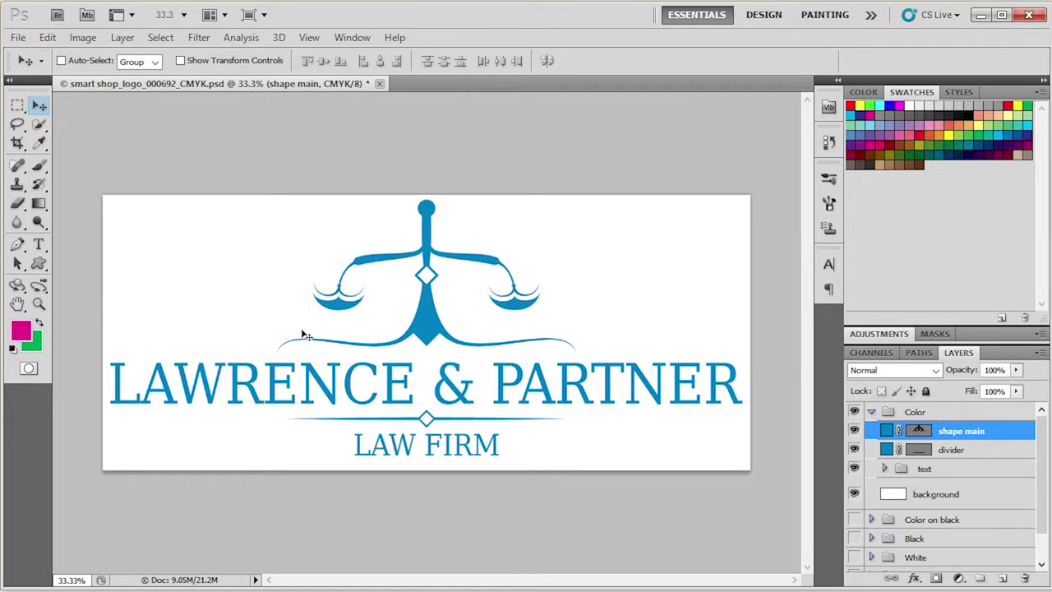
key(alt+BackSpace)
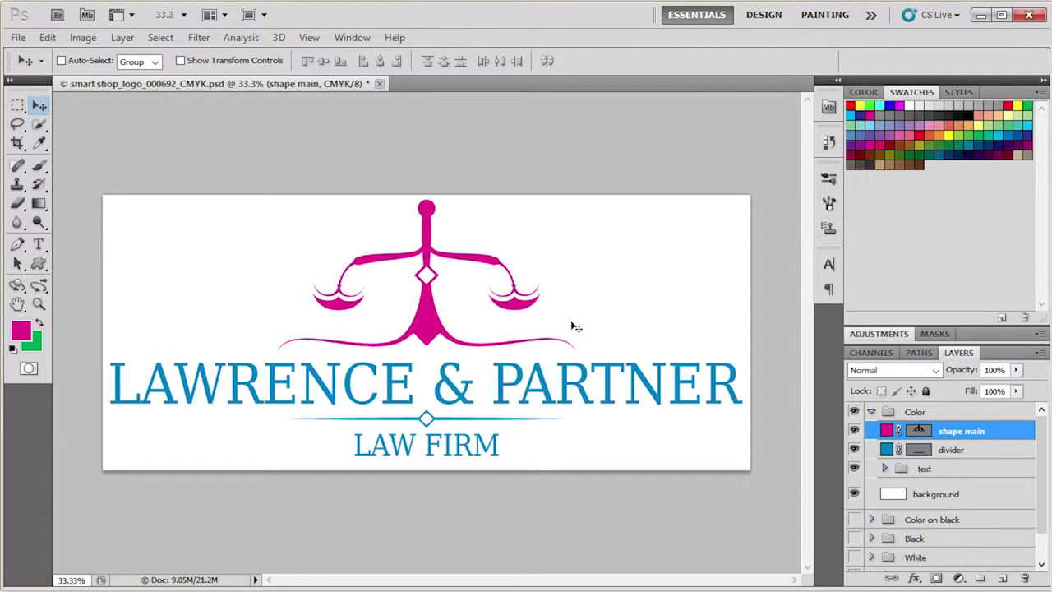
key(ctrl+BackSpace)
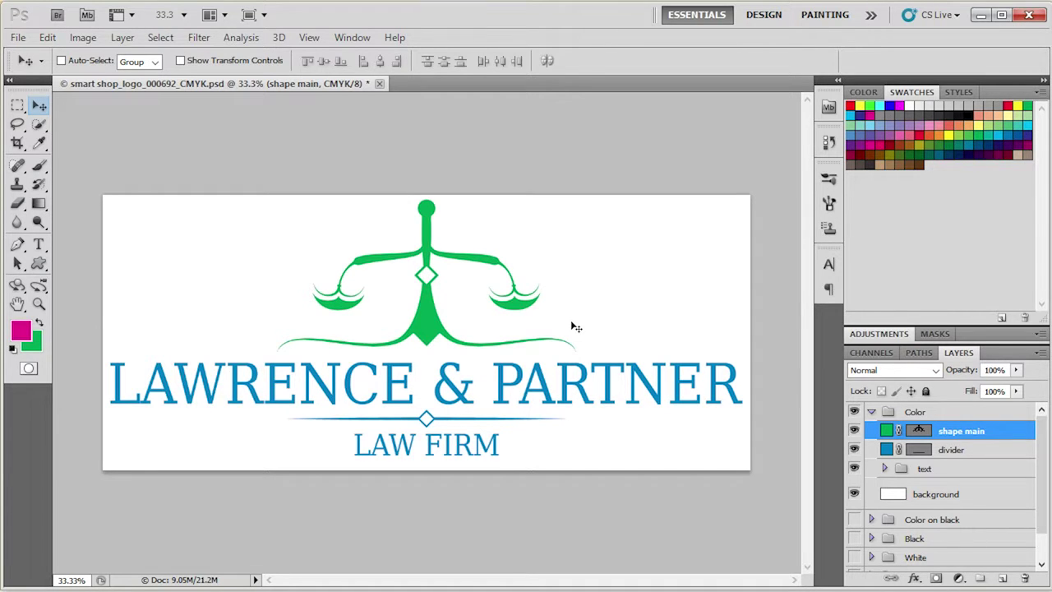
key(alt+BackSpace)
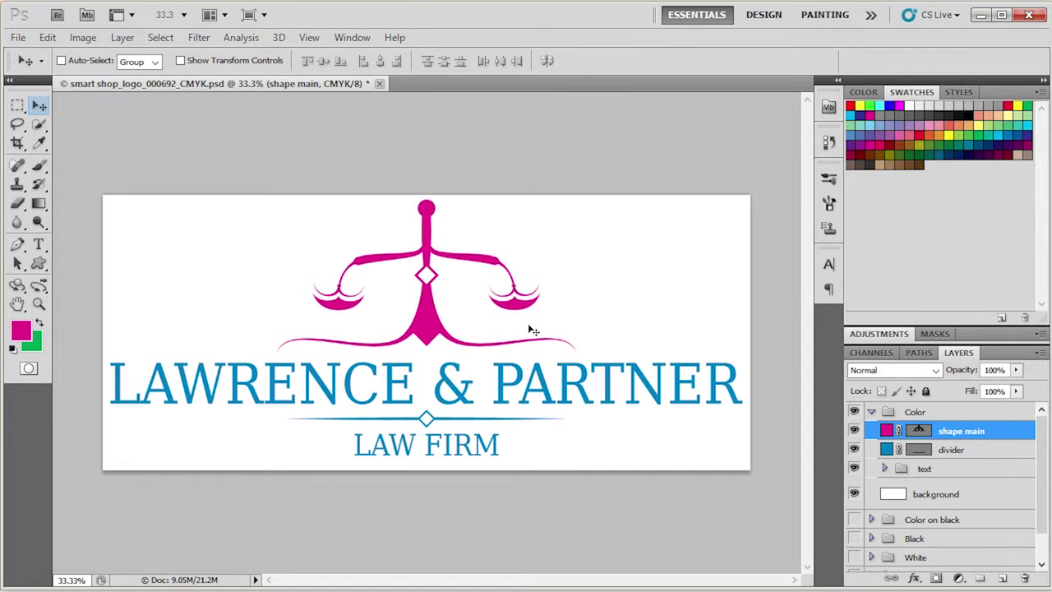
key(ctrl+BackSpace)
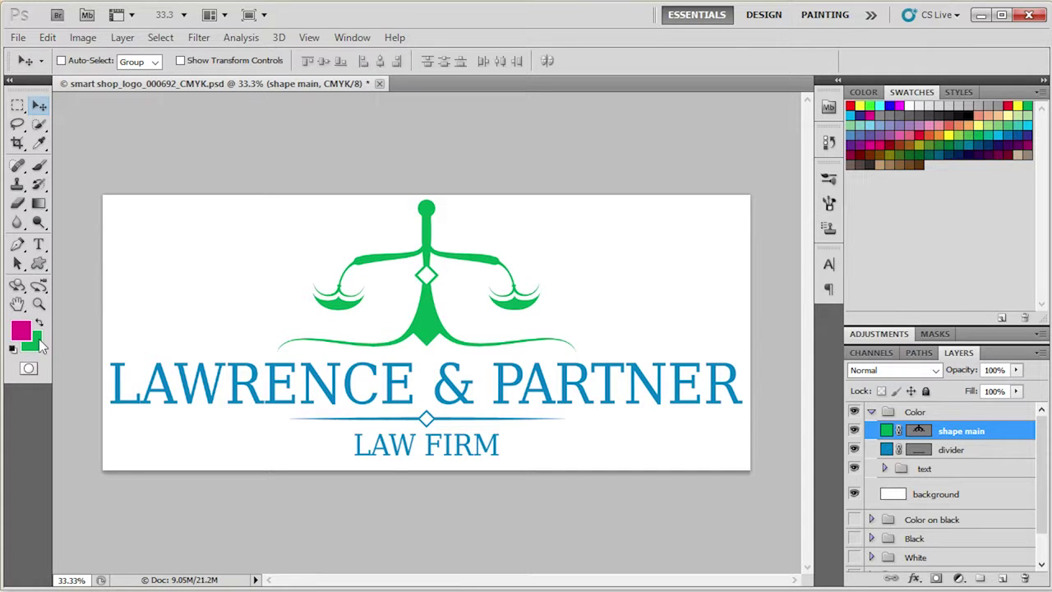
key(alt+BackSpace)
Fill the divider, law firm and Lawrence & Partner layers with magenta.
click(889, 451)
key(alt+BackSpace)
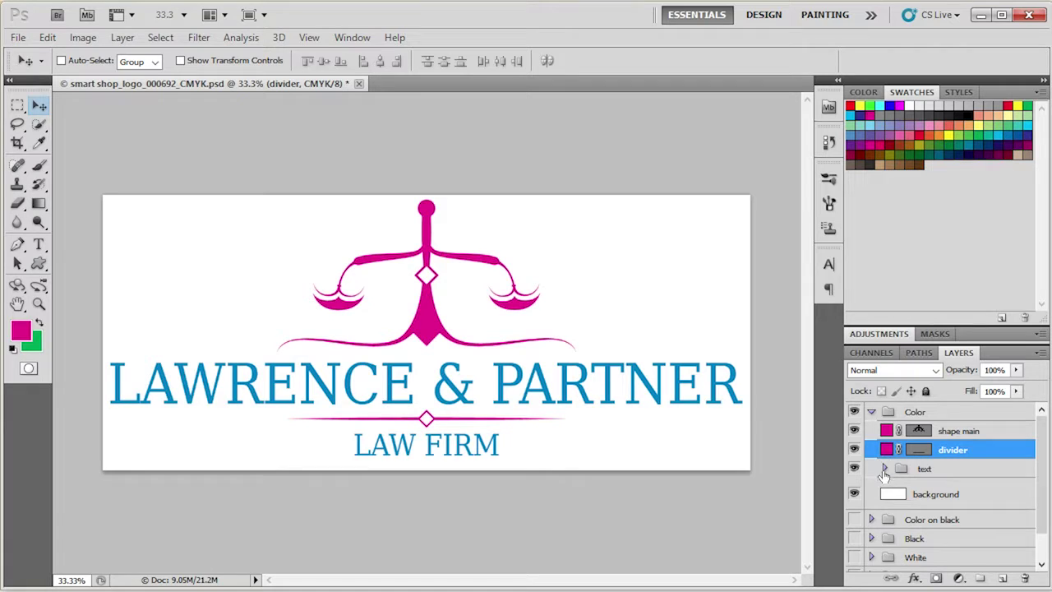
click(884, 470)
click(900, 491)
key(alt+BackSpace)
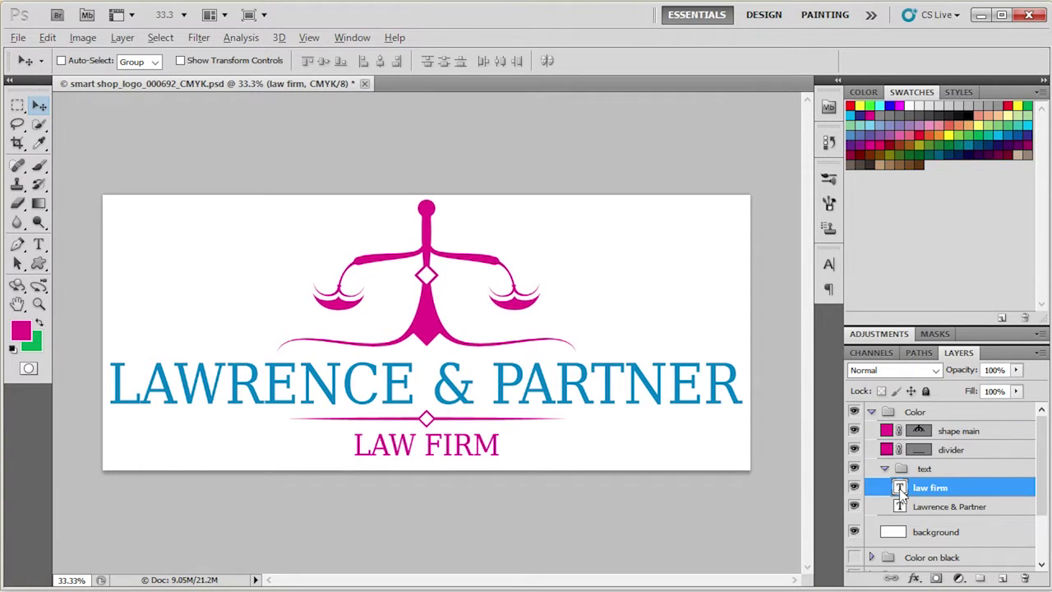
click(899, 507)
key(alt+BackSpace)
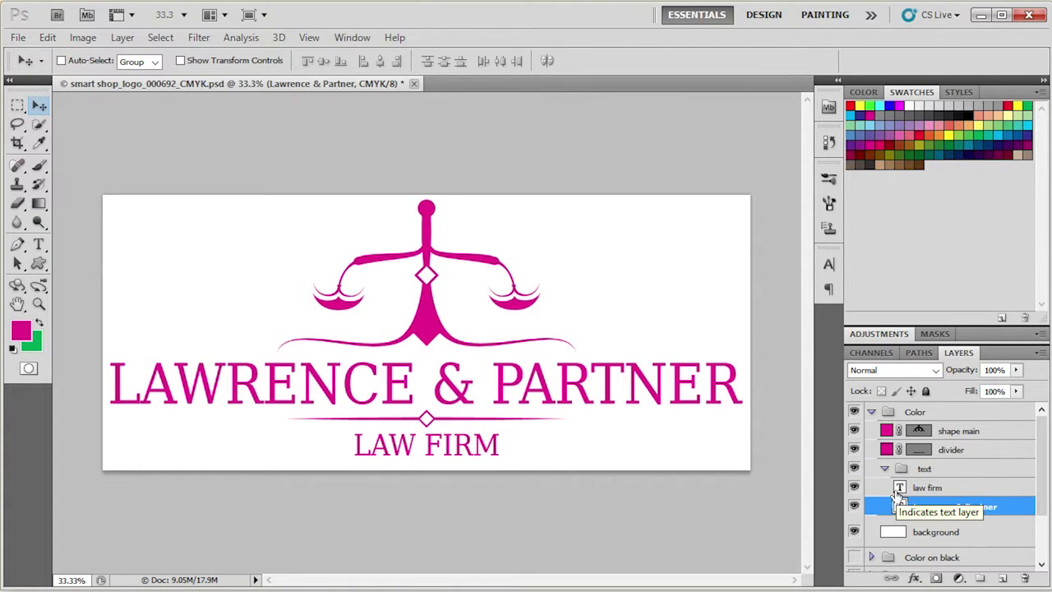
Change the LAW FIRM text colour to a darker magenta and commit the edit.
click(899, 488)
double_click(899, 488)
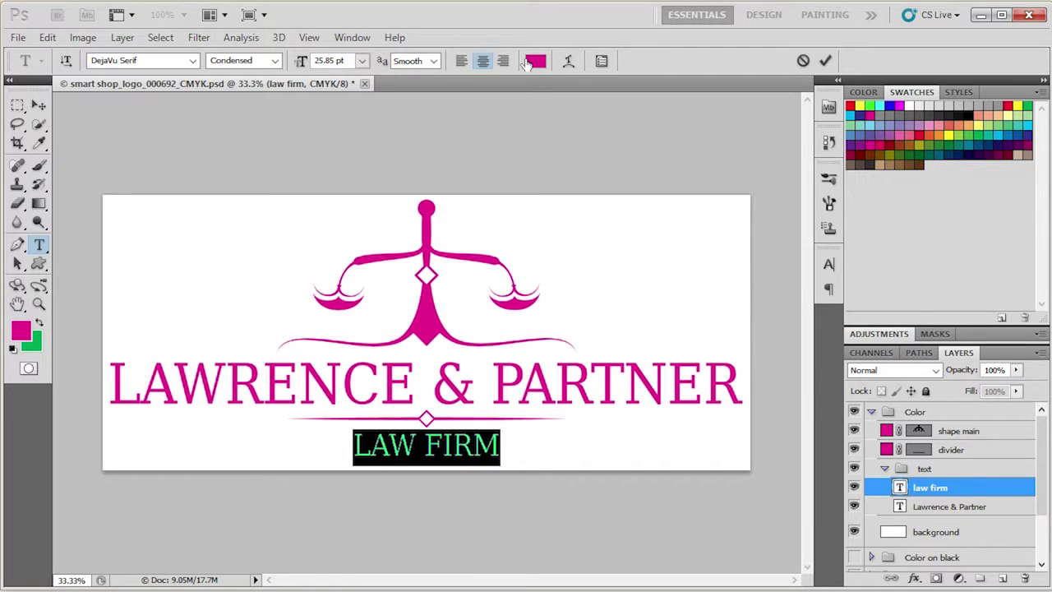
click(531, 62)
click(317, 339)
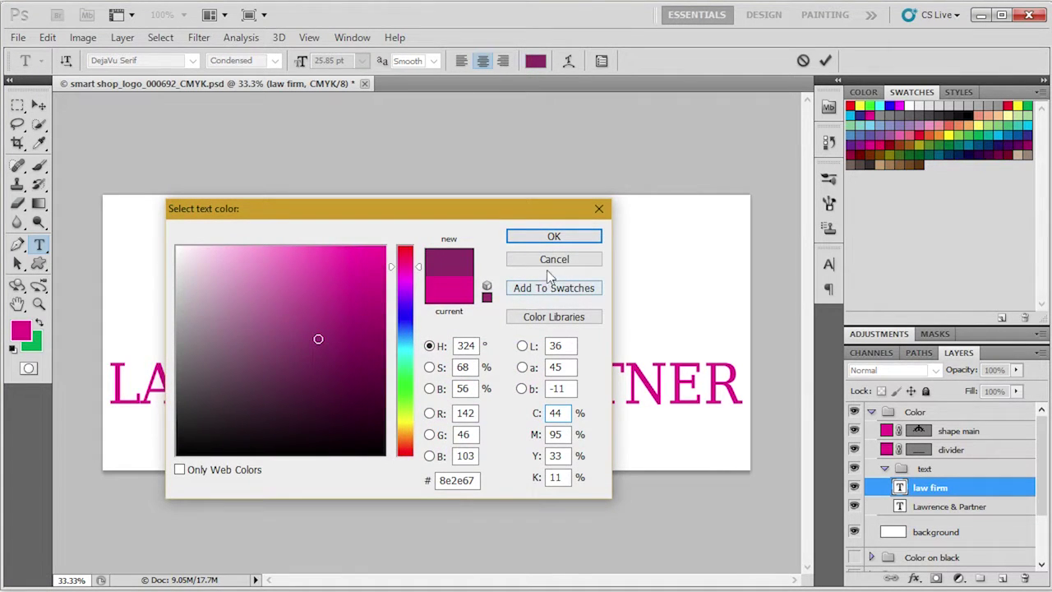
click(552, 237)
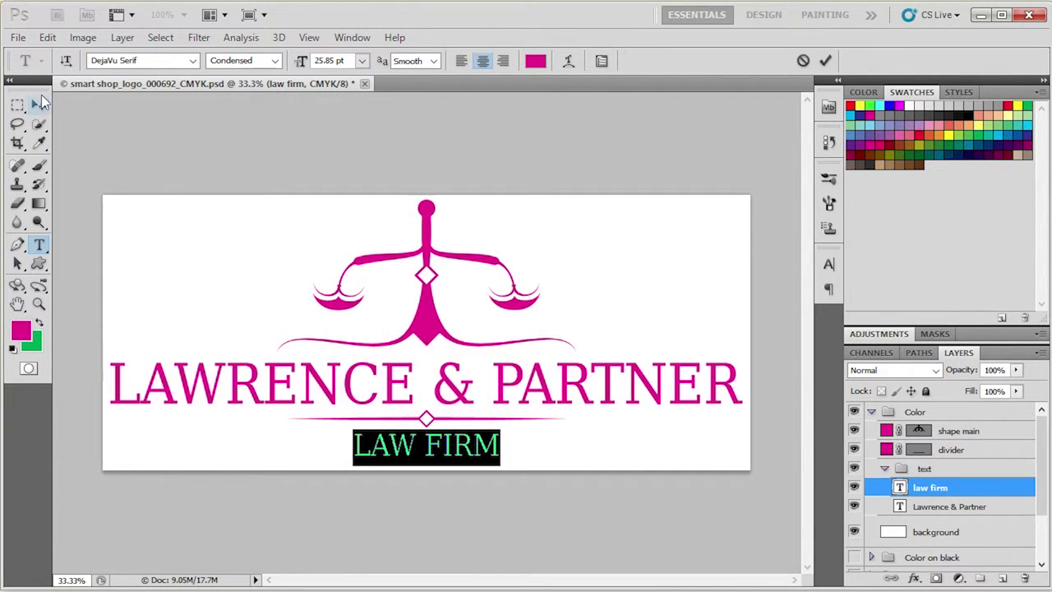
click(40, 104)
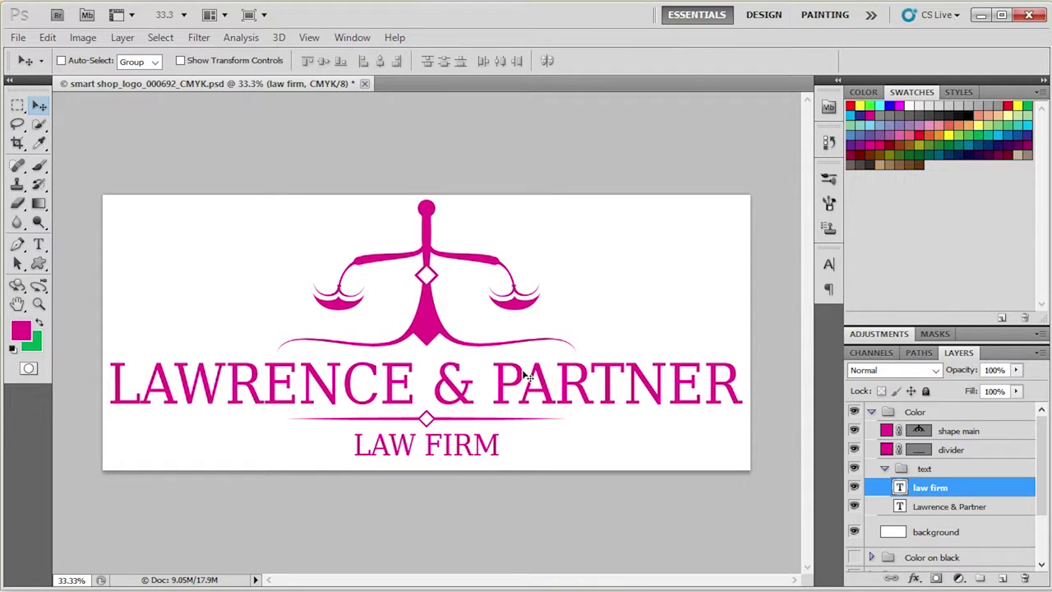
click(884, 469)
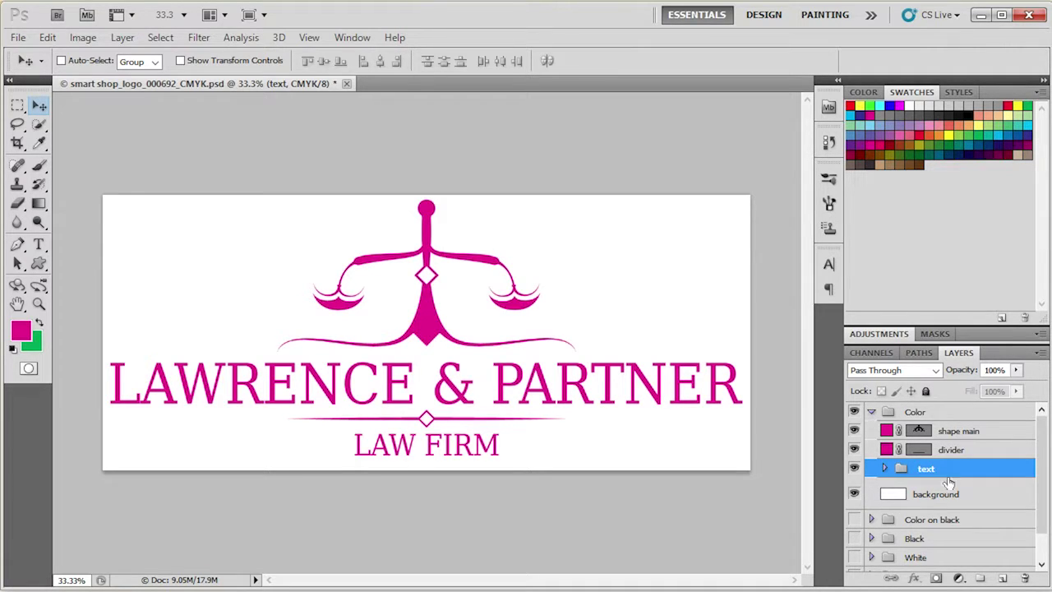
Show the Character panel via Window > Character and cancel the accidental Free Transform.
click(883, 470)
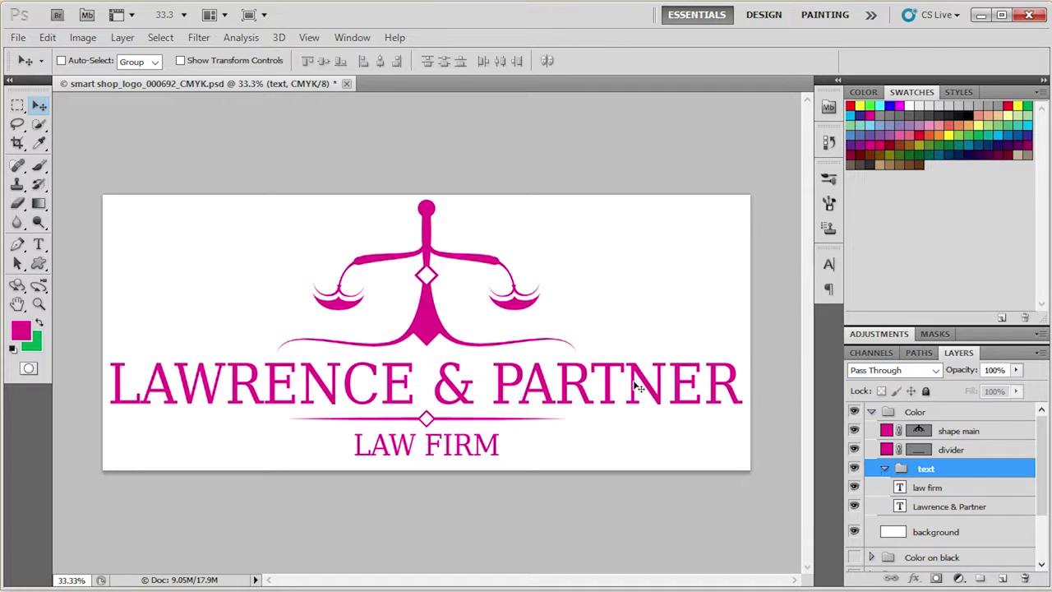
click(356, 39)
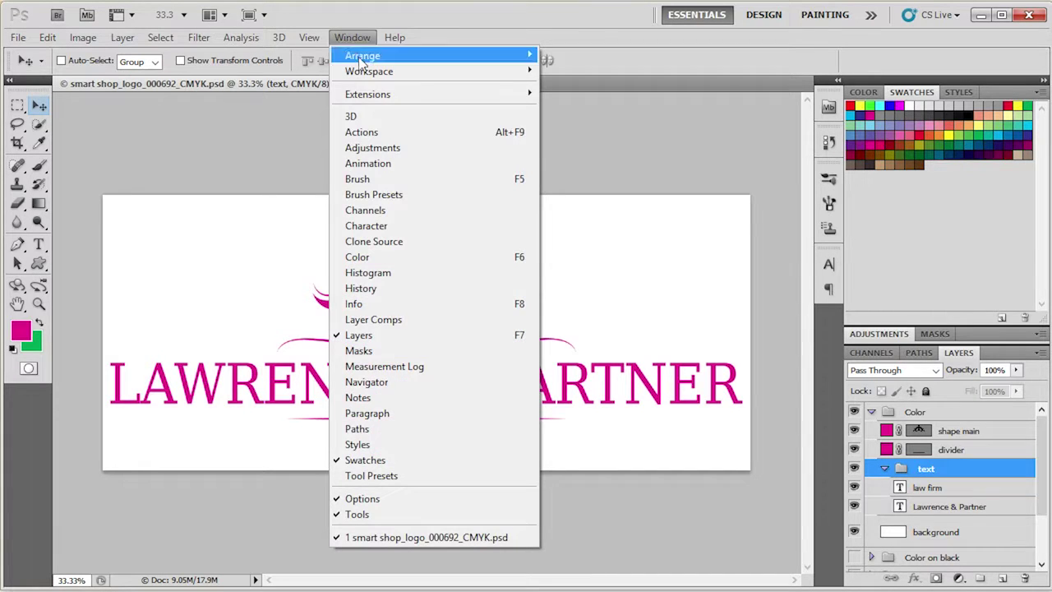
click(396, 228)
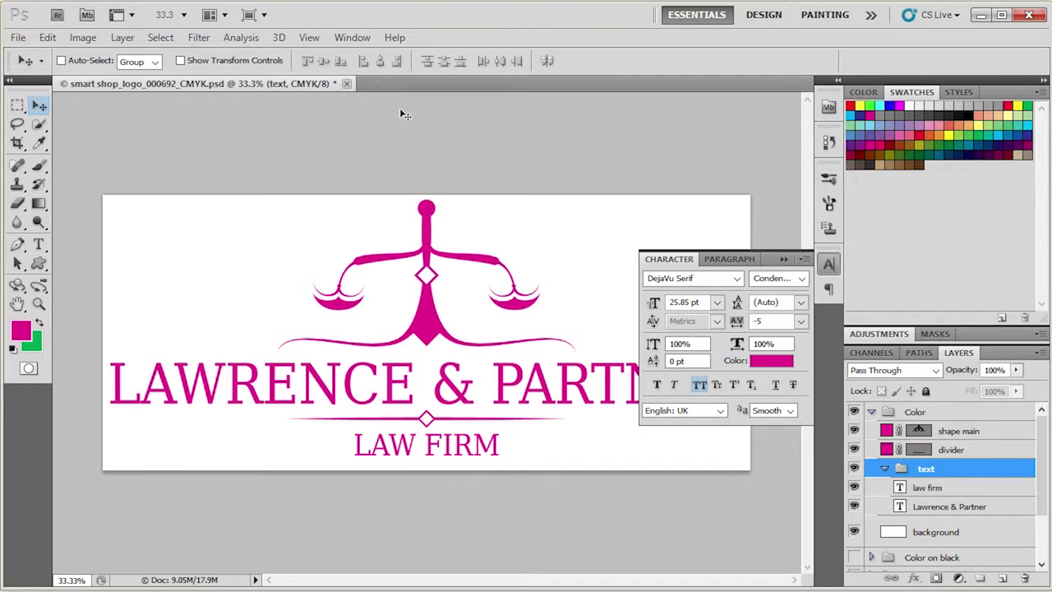
key(ctrl+t)
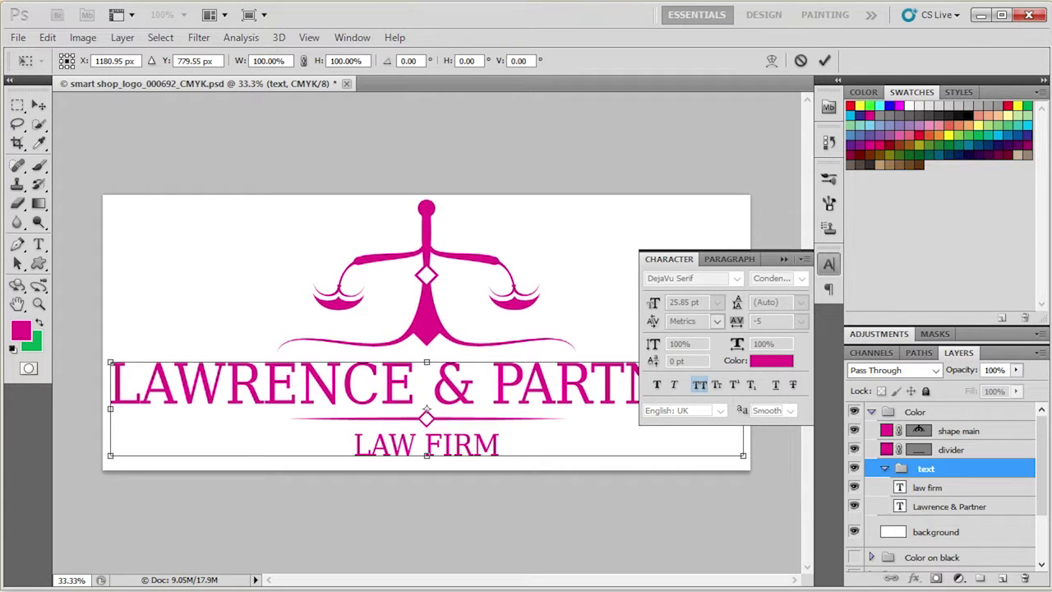
click(341, 38)
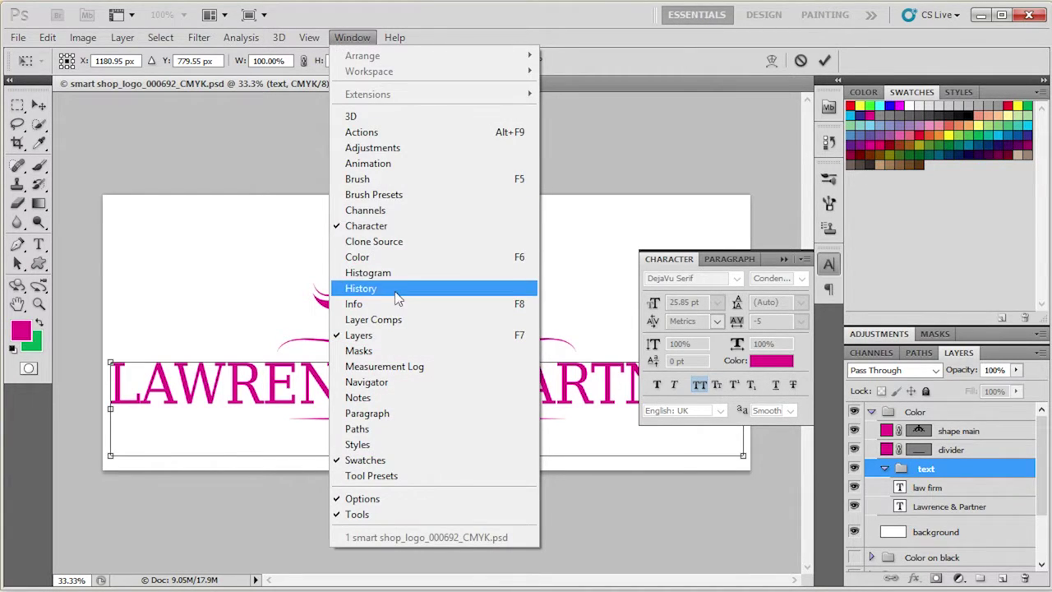
click(828, 264)
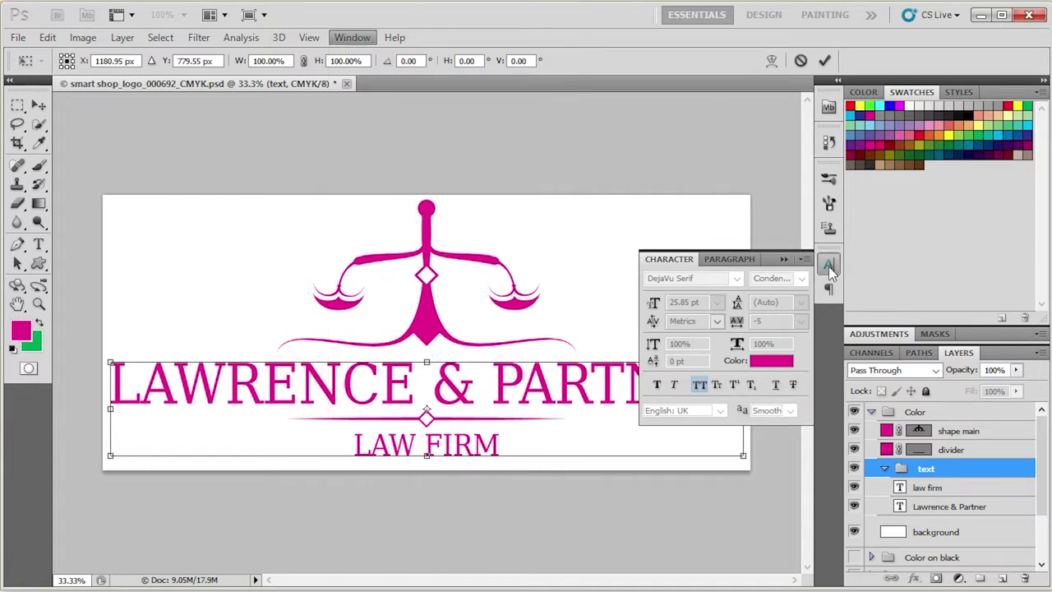
click(828, 263)
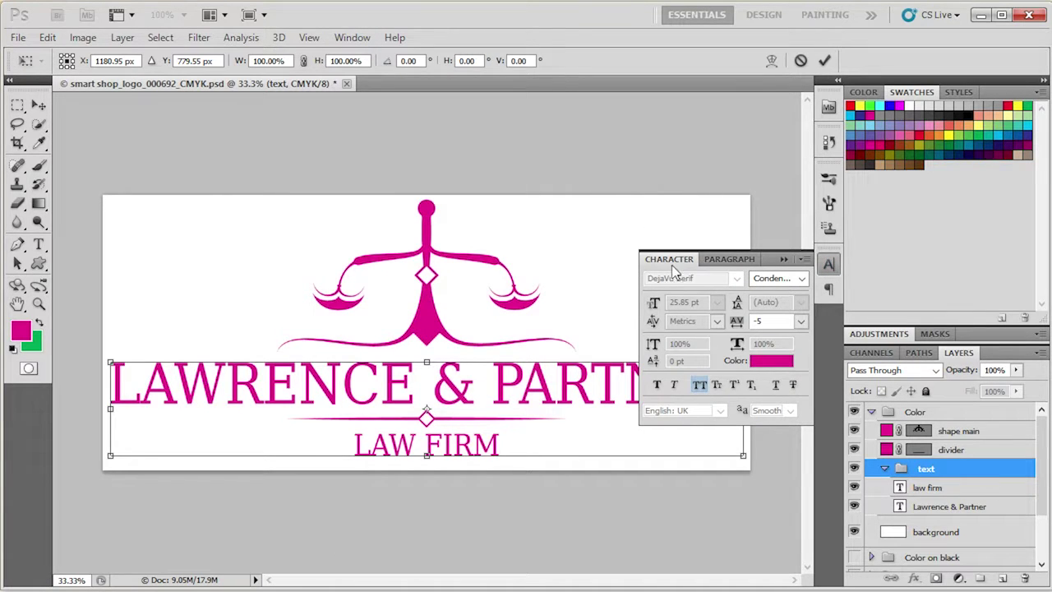
click(801, 62)
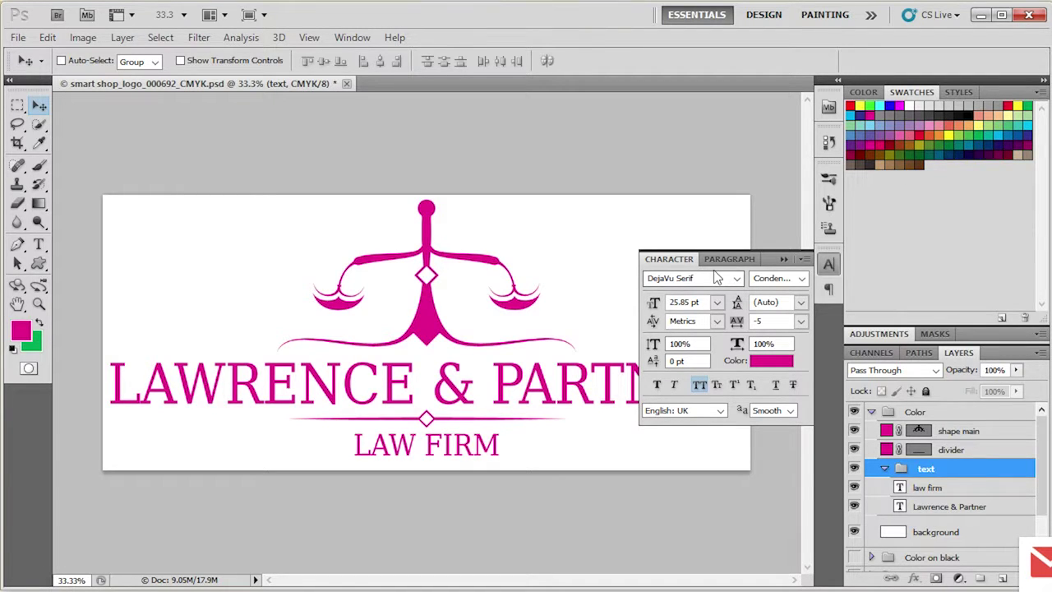
Replace the LAWRENCE & PARTNER headline text with 'SMART SHOP' using the Type tool.
click(893, 486)
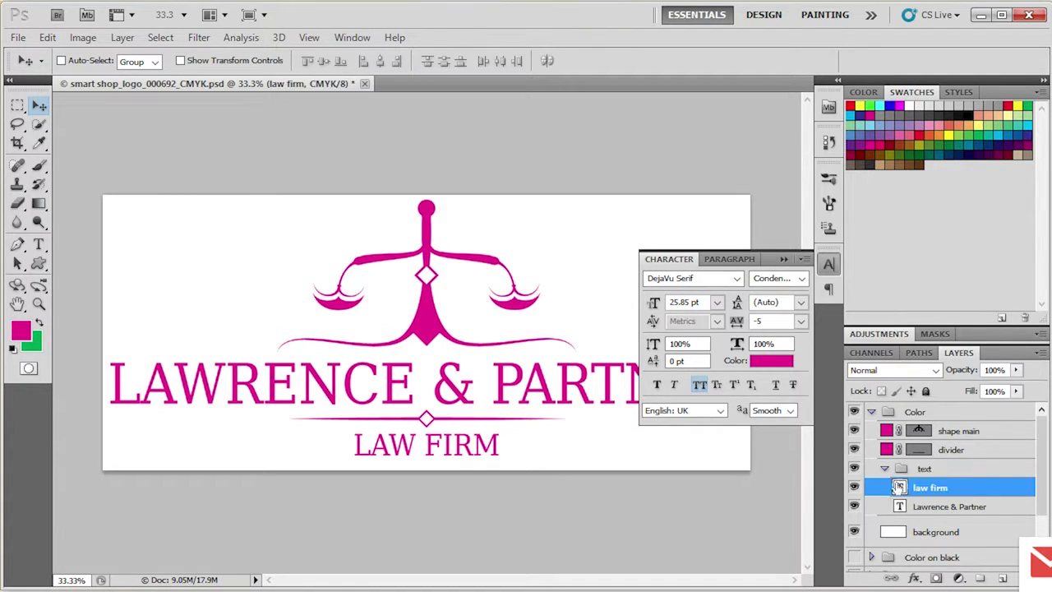
click(901, 507)
double_click(900, 507)
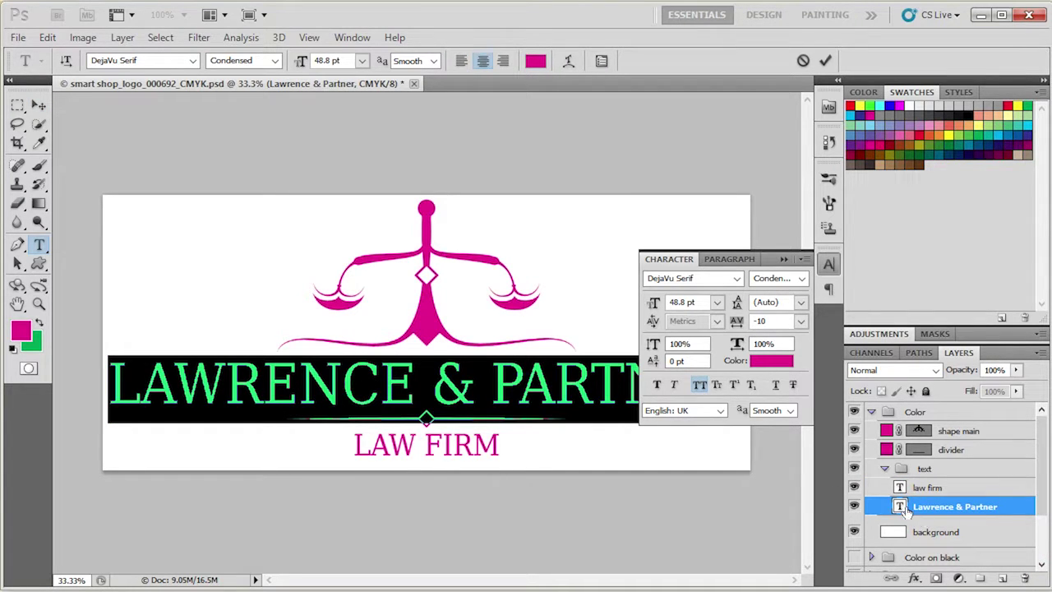
key(ctrl)
key(ctrl)
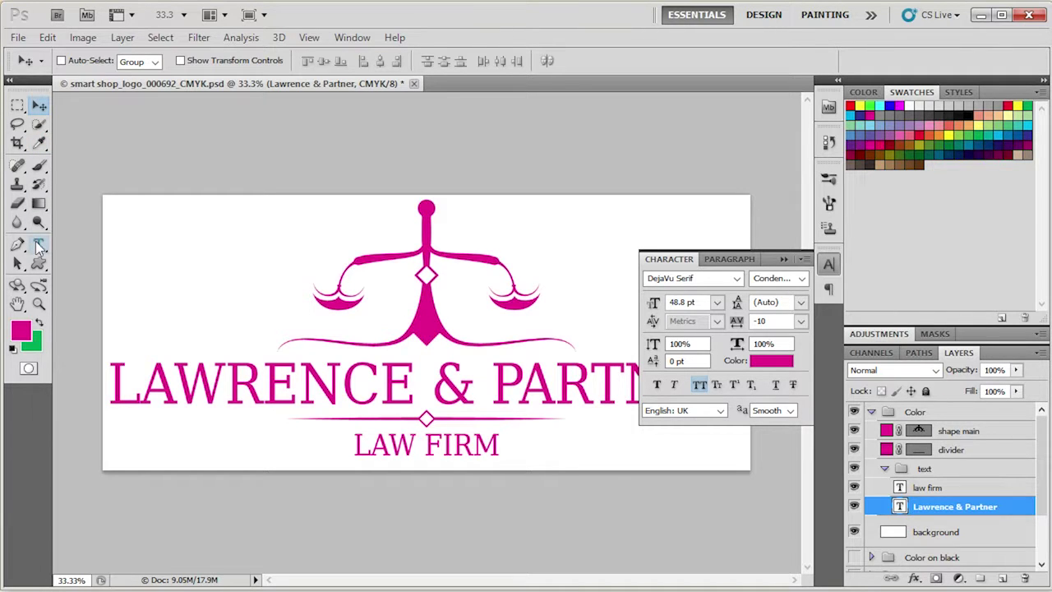
click(38, 247)
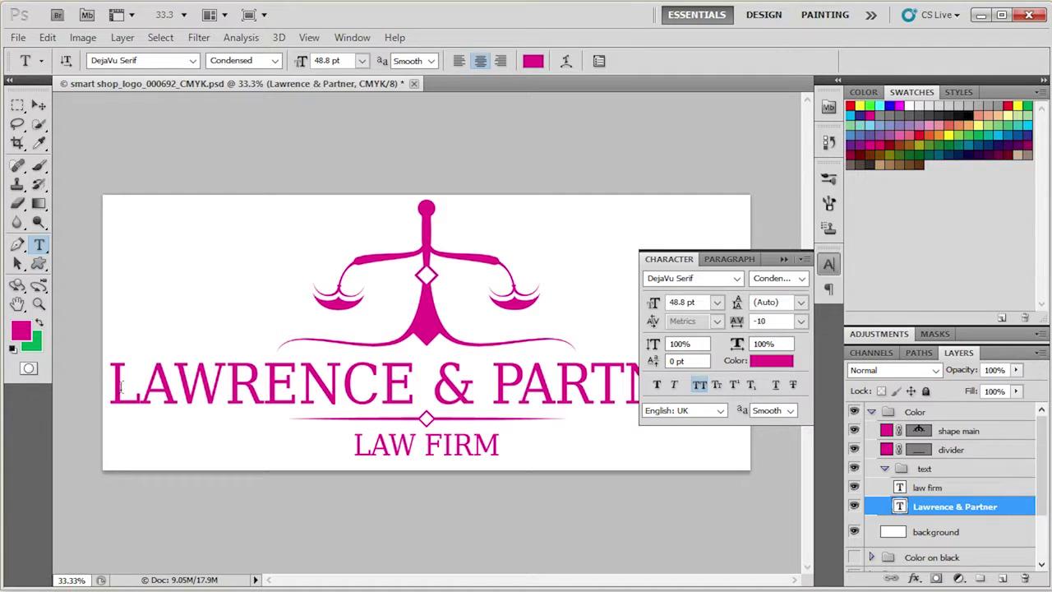
drag(110, 386, 706, 396)
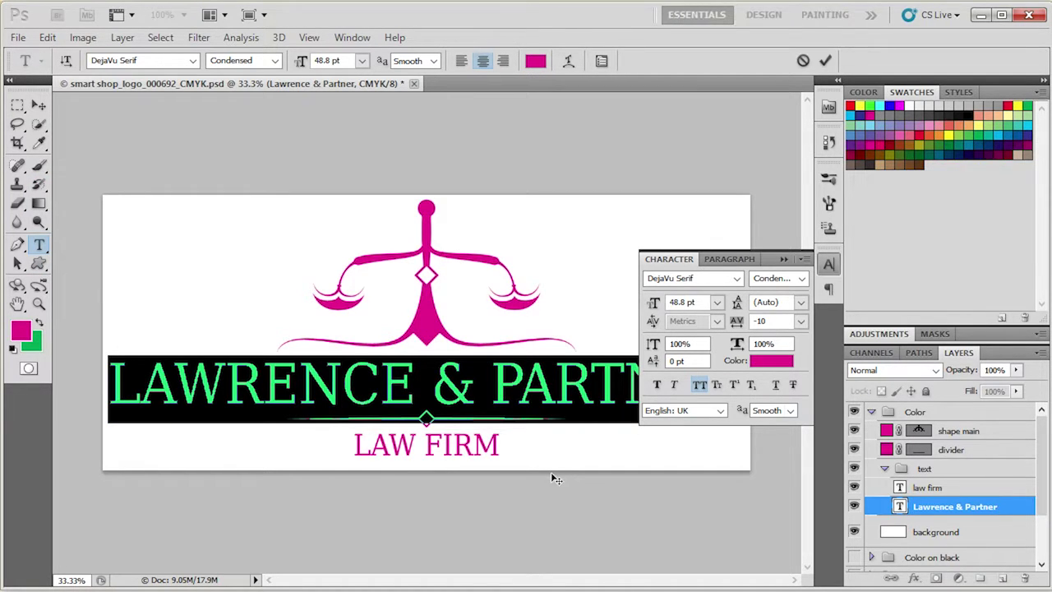
text(SMAR)
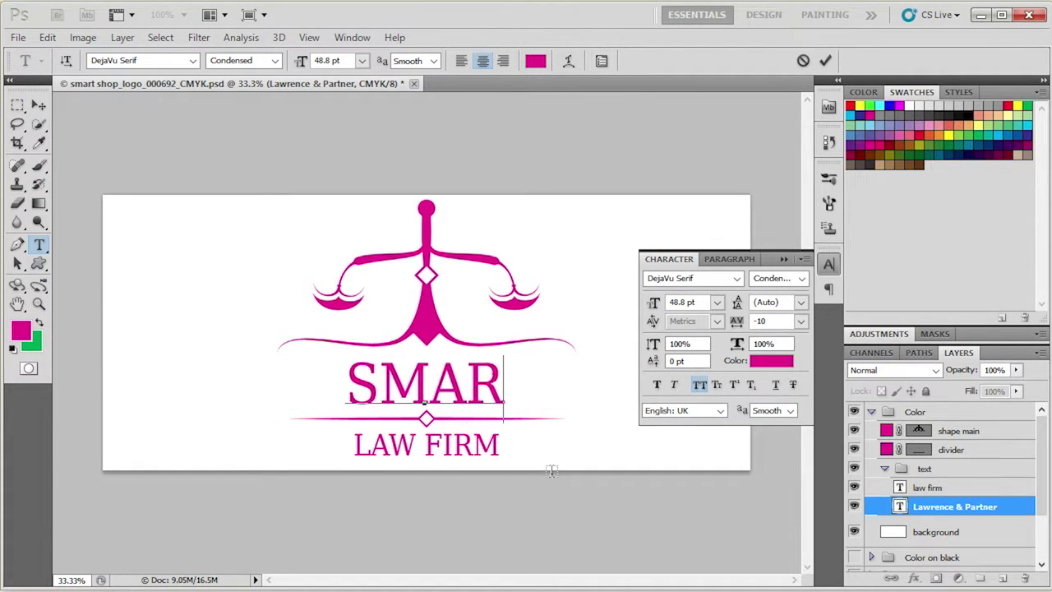
text(T SHOP)
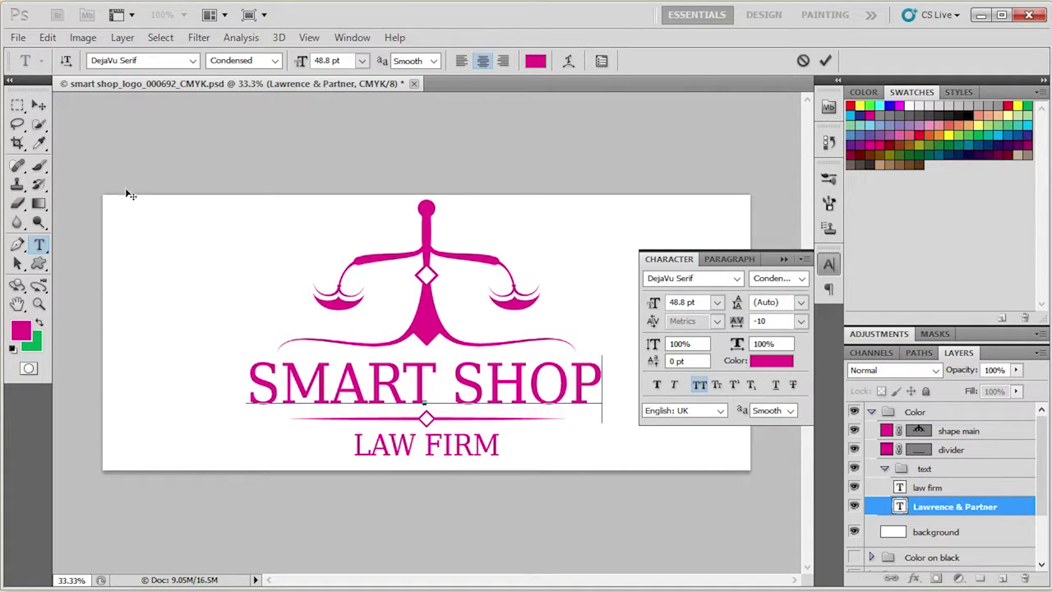
click(38, 105)
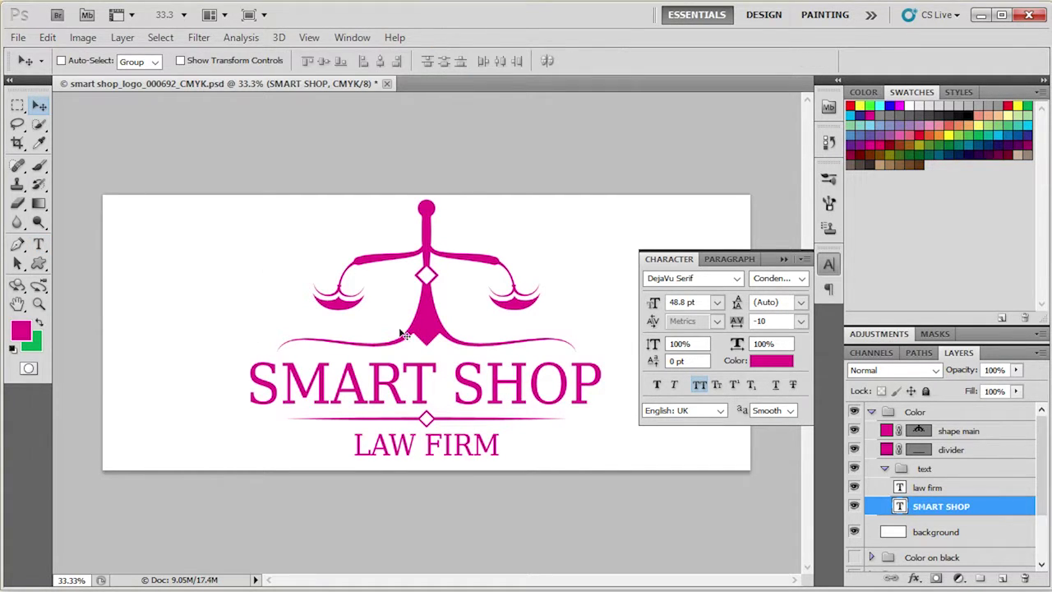
Apply All Caps to the headline in the Character panel, then collapse the panel.
click(700, 286)
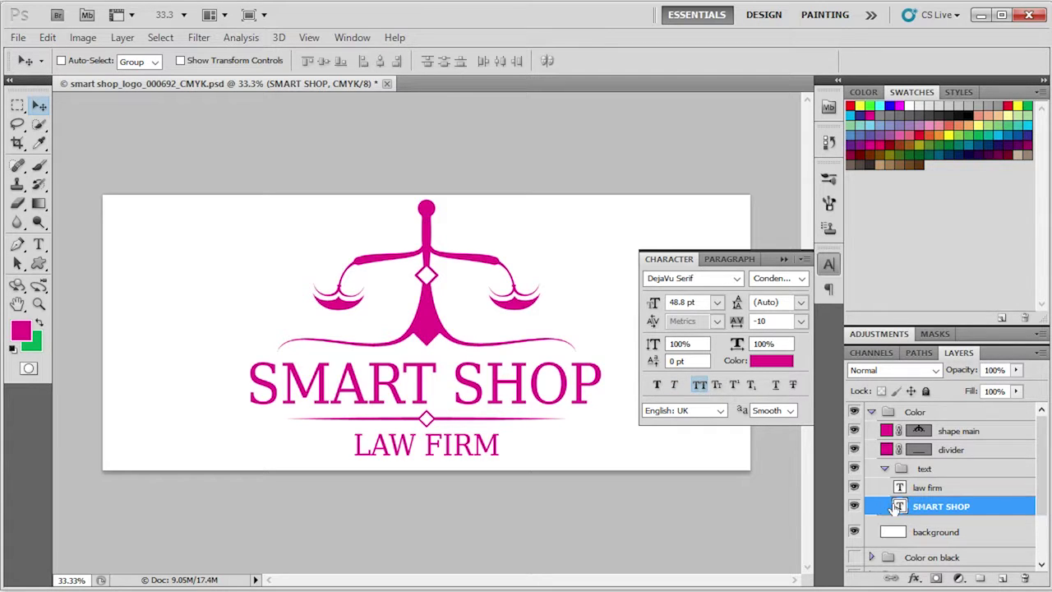
click(699, 384)
click(828, 264)
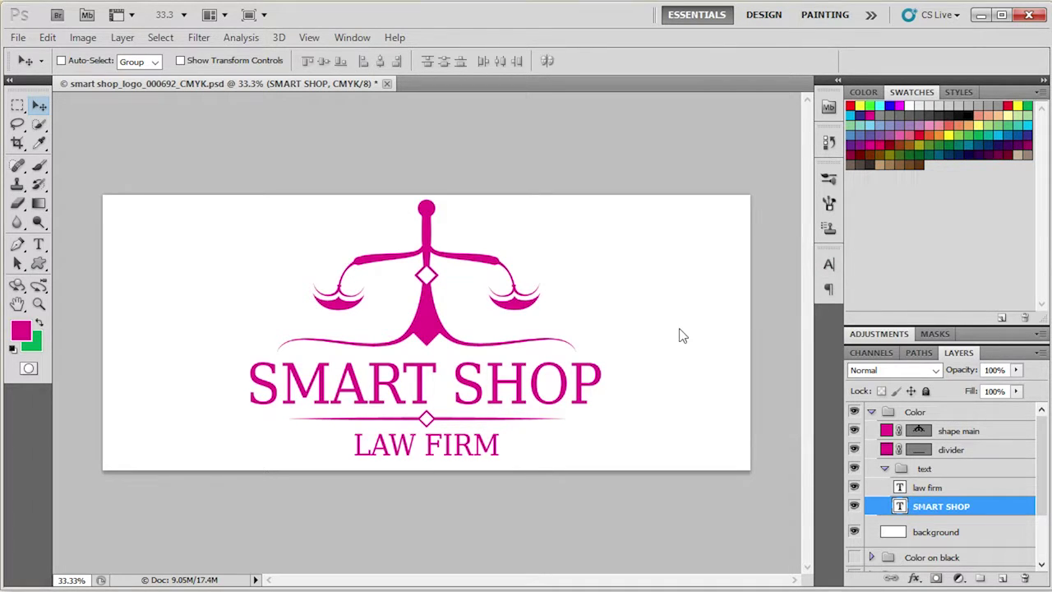
Minimize Photoshop to bring the PSD folder window back to the front.
click(980, 15)
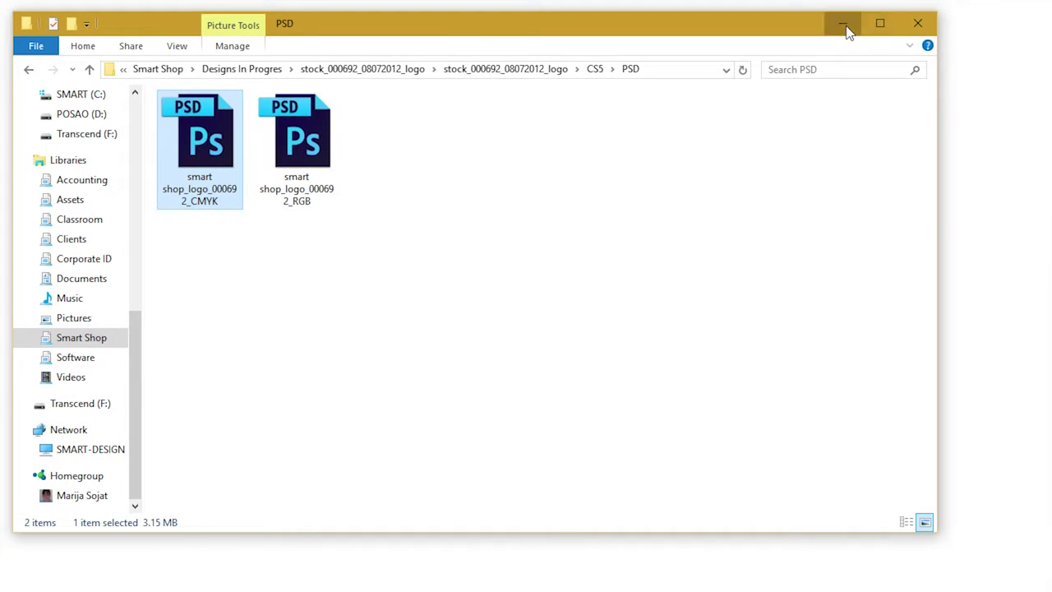